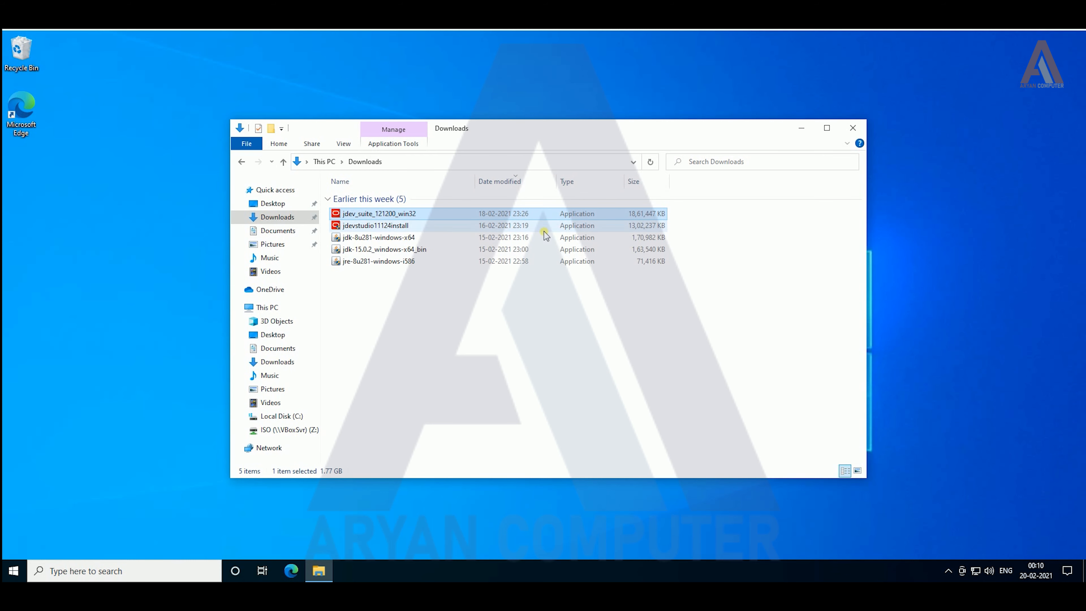
Step: Run the jdev_suite_121200_win32 installer from Downloads as administrator, approve the elevation prompt, and minimize the Downloads window
right_click(387, 213)
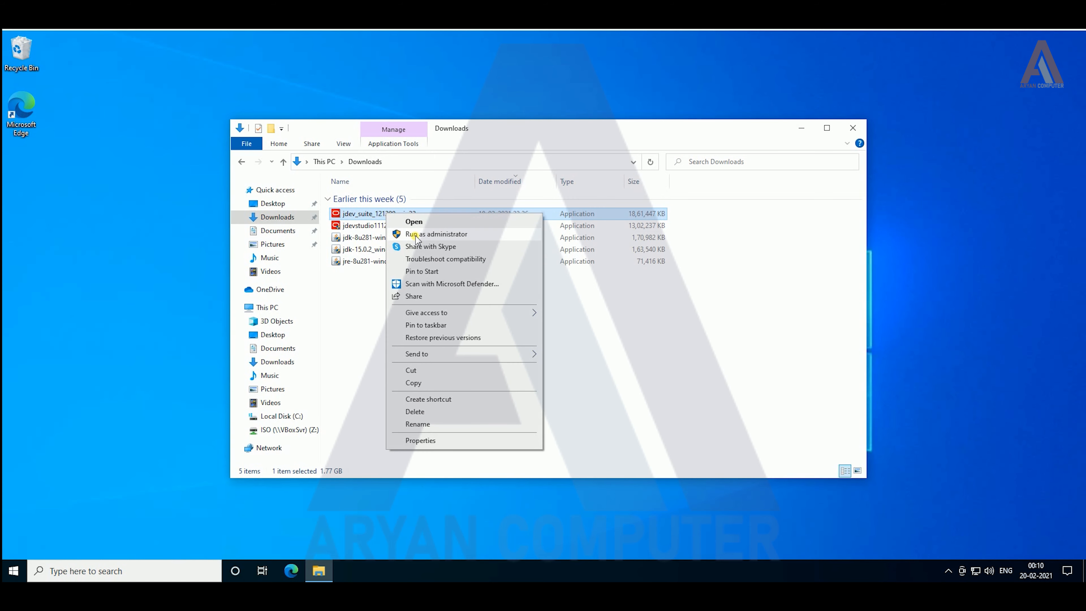
left_click(415, 235)
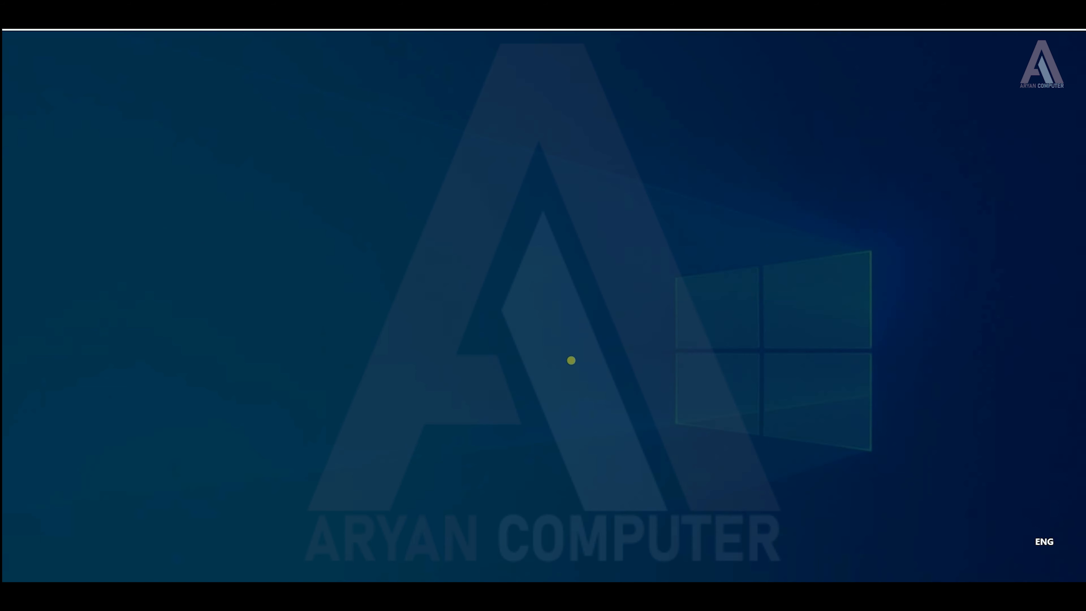
left_click(491, 378)
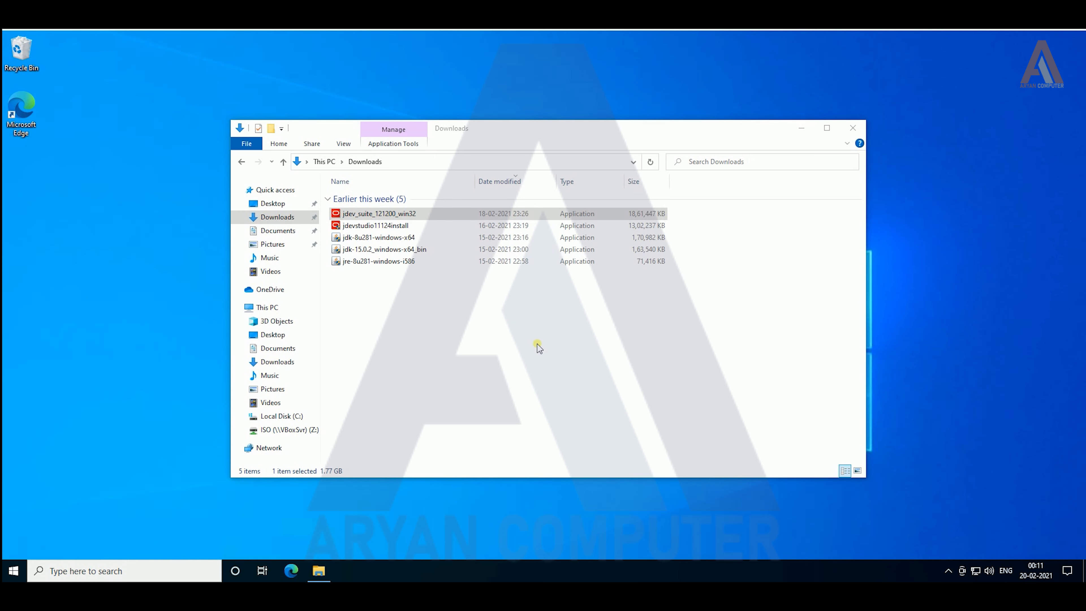
left_click(801, 128)
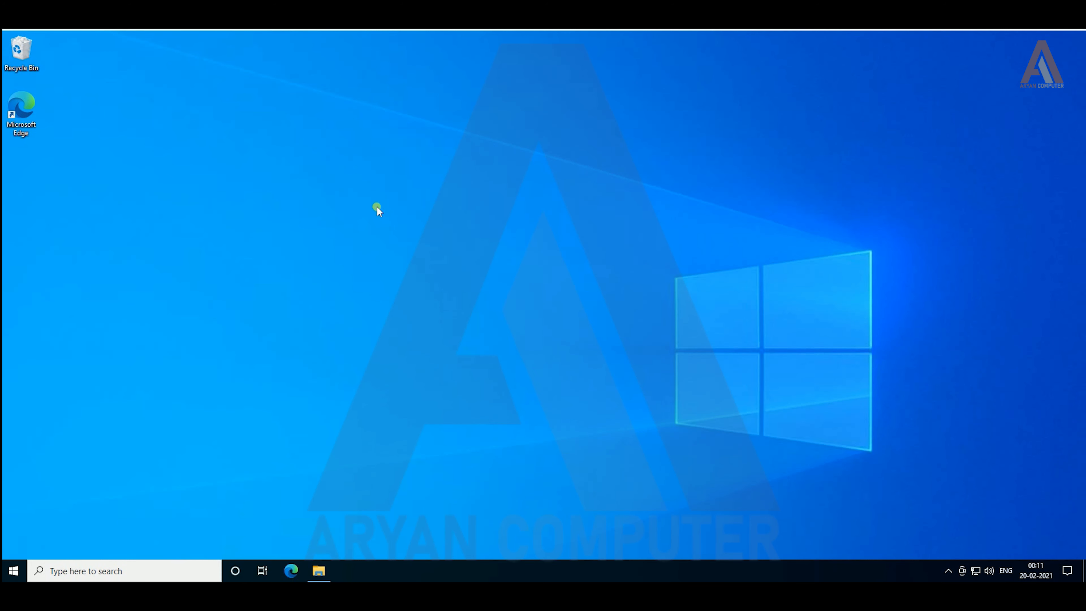
right_click(388, 180)
right_click(382, 169)
right_click(384, 170)
left_click(407, 203)
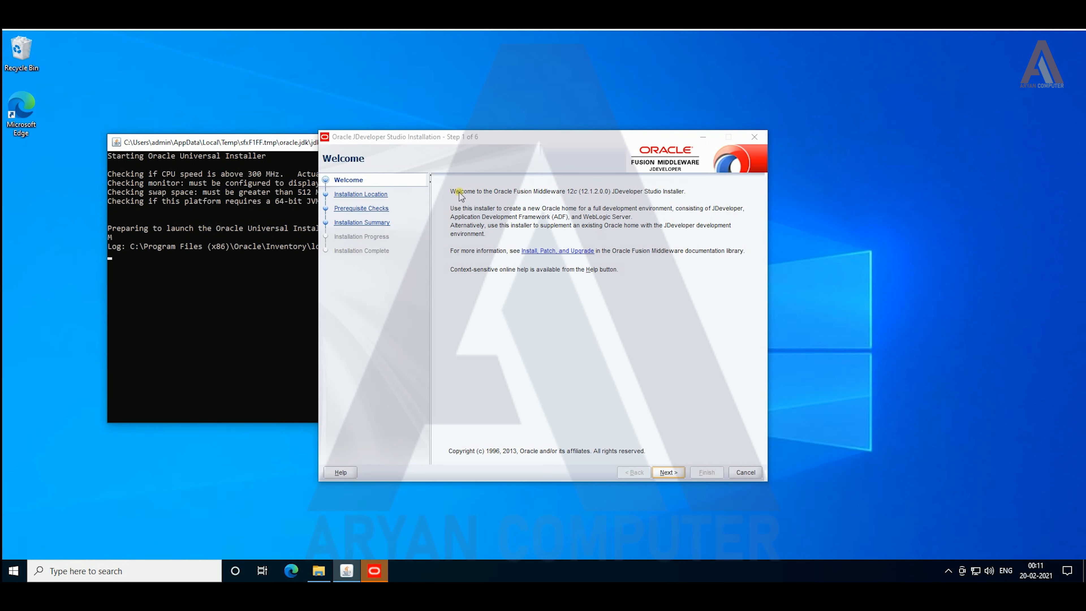
Step: Proceed from the installer's welcome page through the prerequisite checks, keeping C:\Oracle\Middleware\Oracle_Home as the Oracle Home
left_click_drag(460, 195, 686, 192)
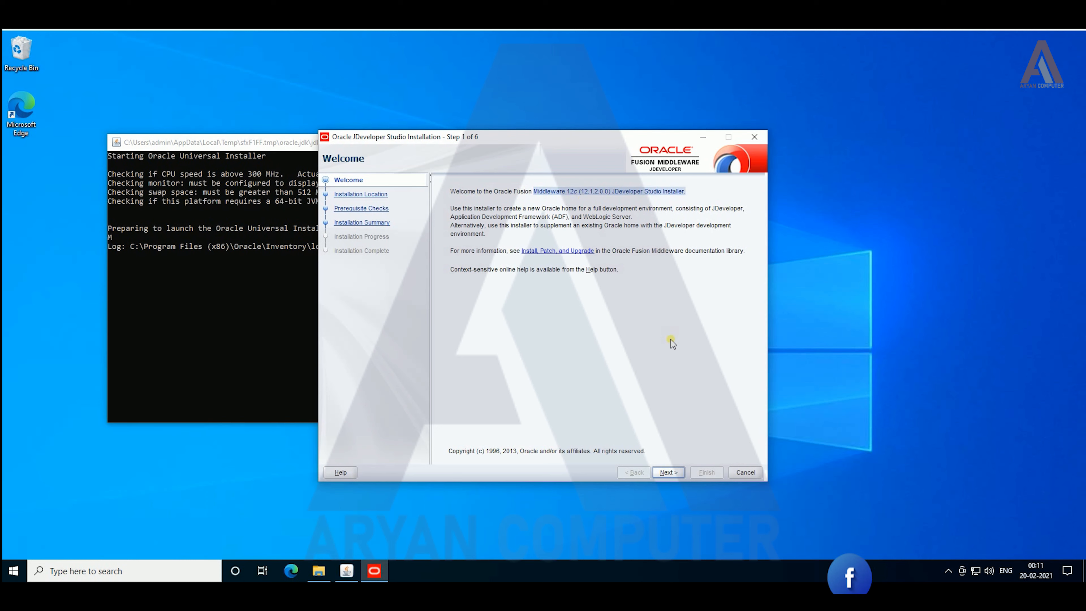
left_click(667, 472)
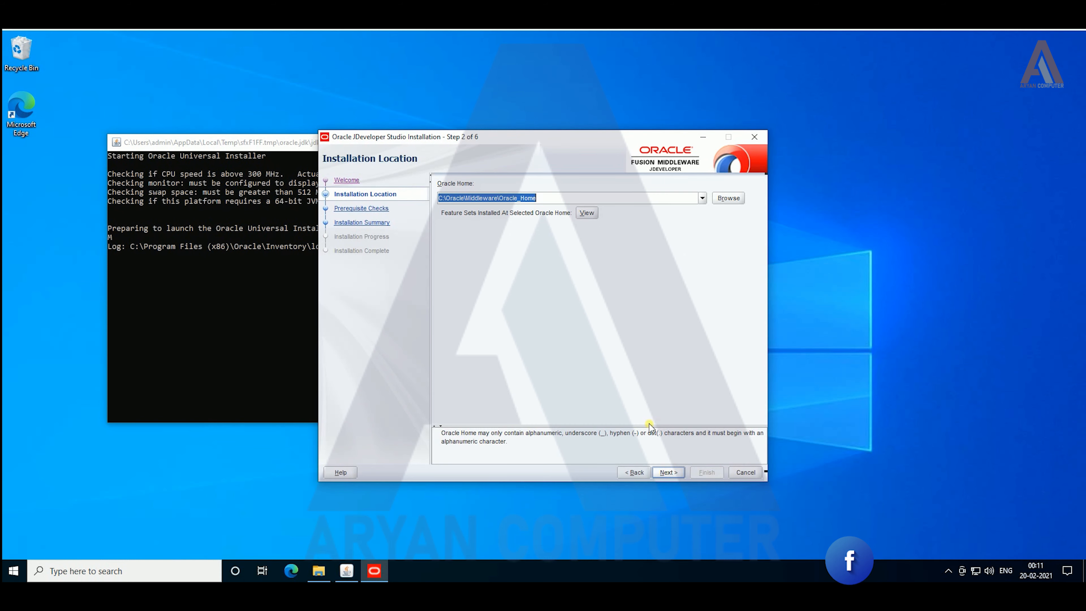
left_click(668, 471)
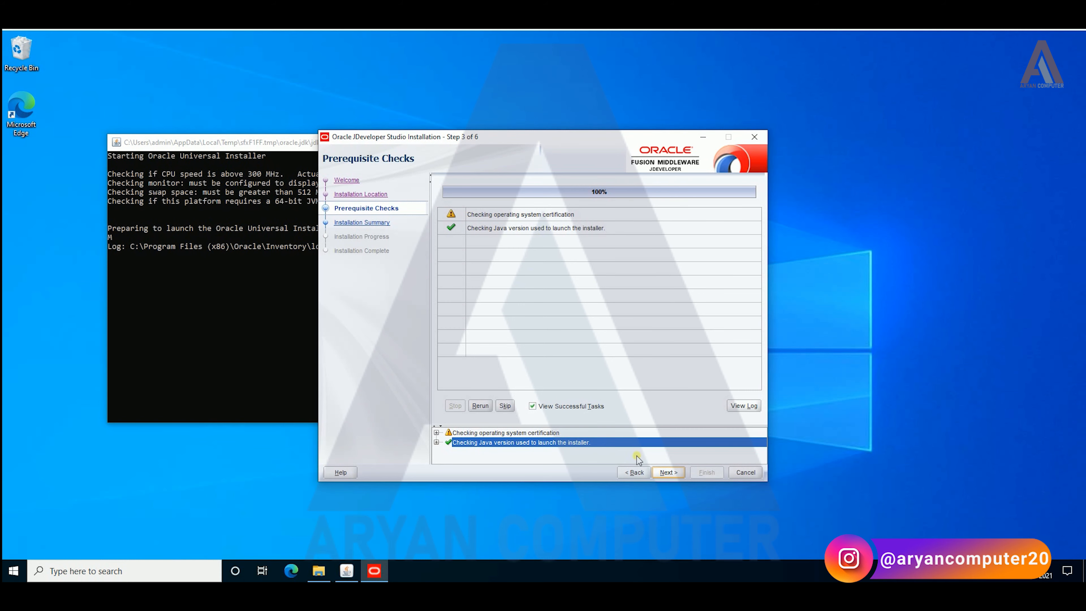
left_click(664, 475)
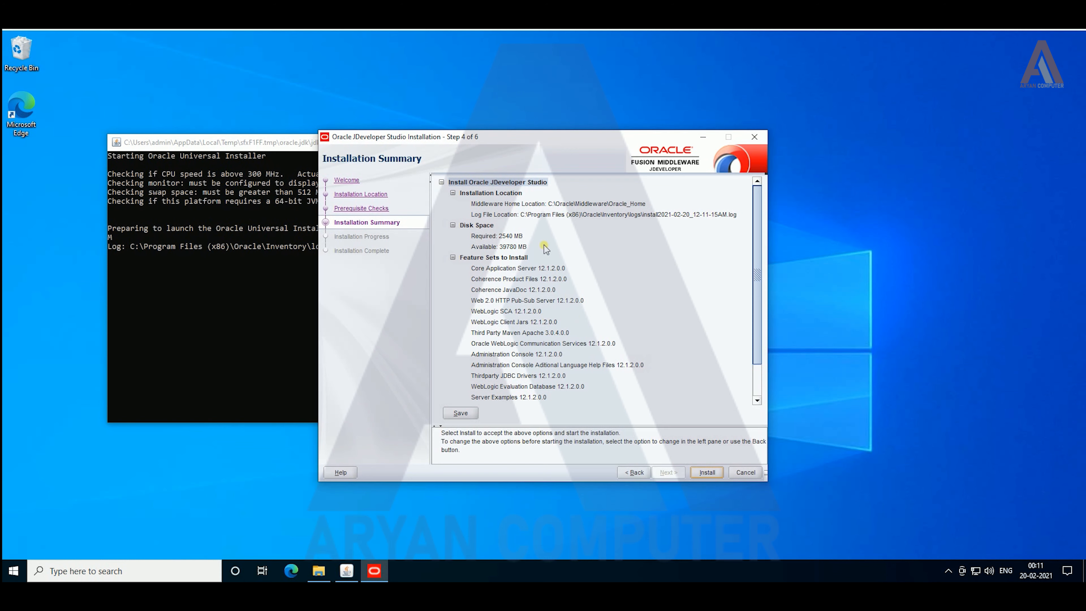
Step: Review the feature sets in the installation summary and start the JDeveloper Studio installation
scroll(566, 247, "down", 2)
scroll(565, 248, "up", 2)
scroll(566, 248, "down", 2)
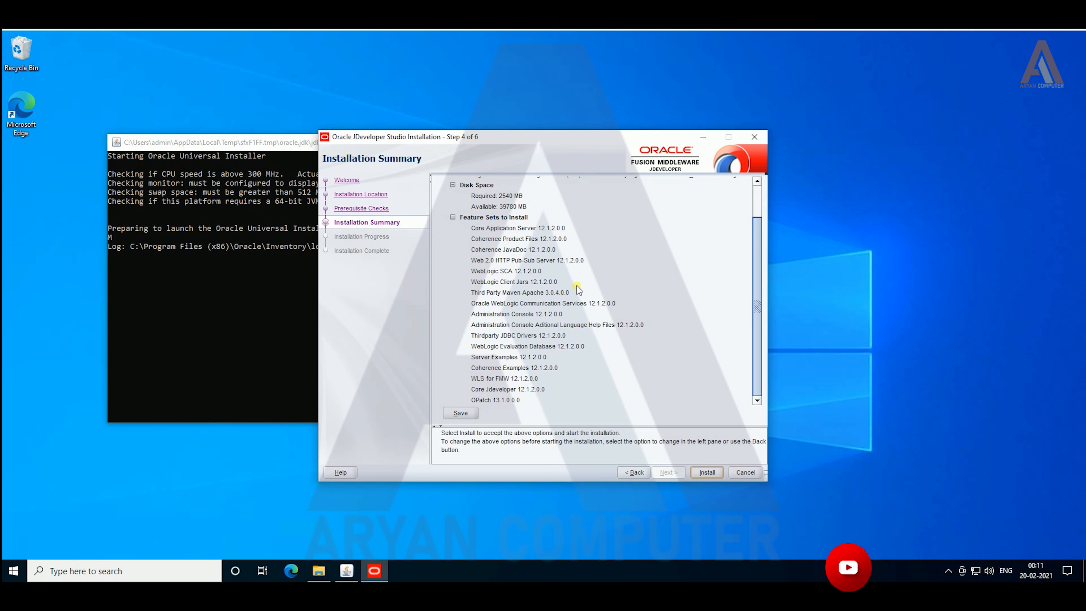
left_click(700, 473)
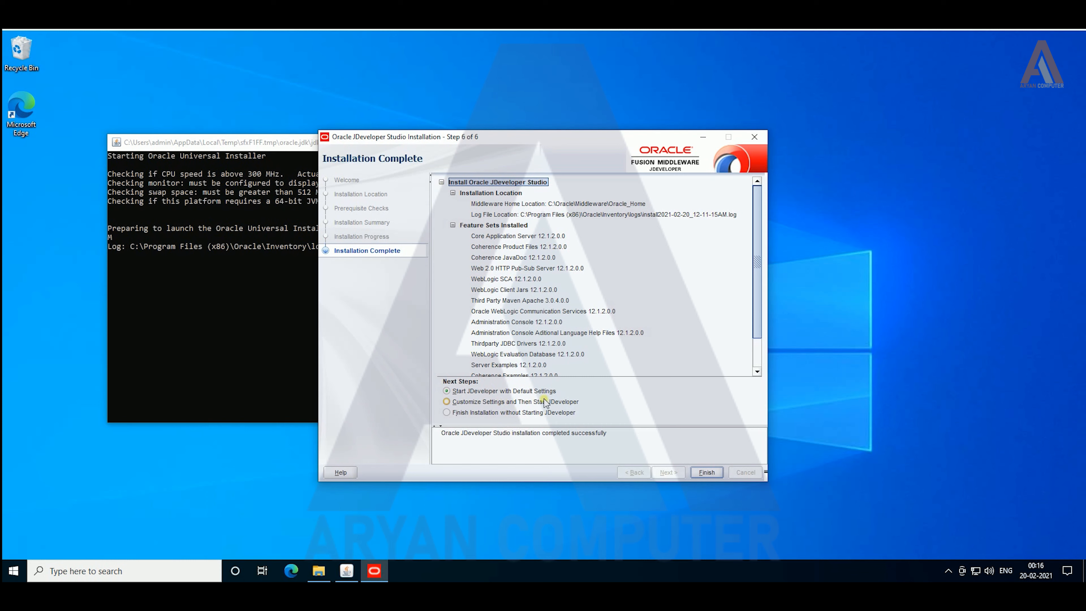
Step: Finish the installer and start JDeveloper with default settings as Studio Developer (All Features), importing the previous installation's preferences
left_click(706, 472)
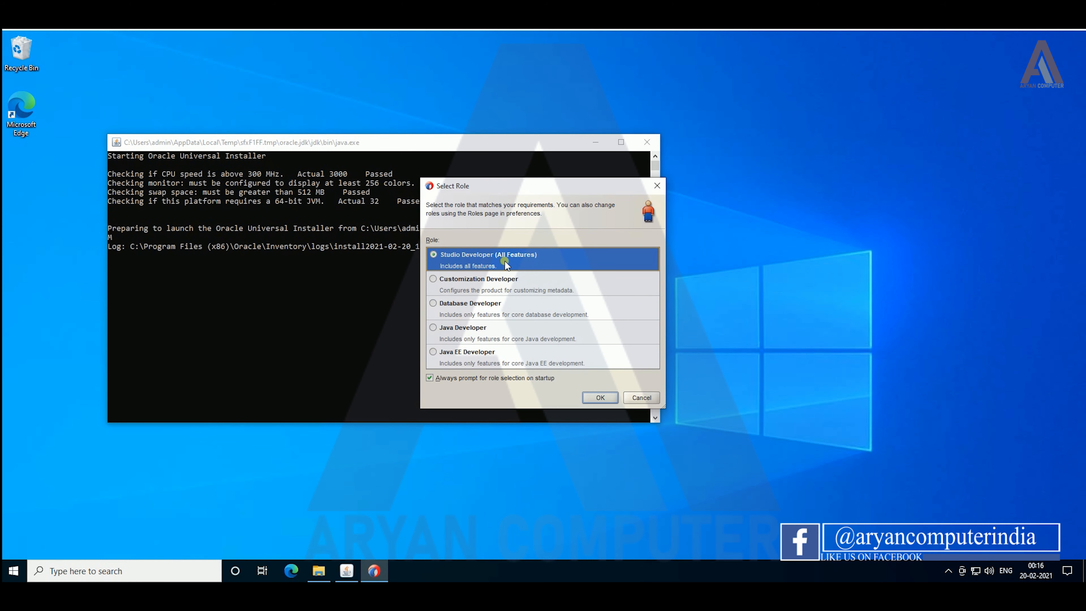
left_click(600, 397)
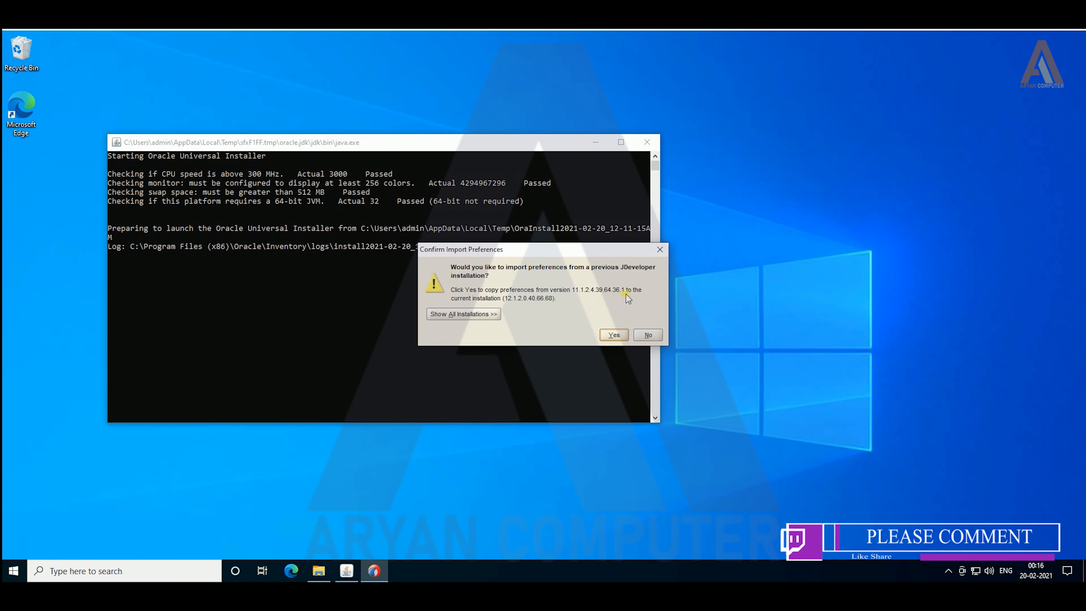
key("Return")
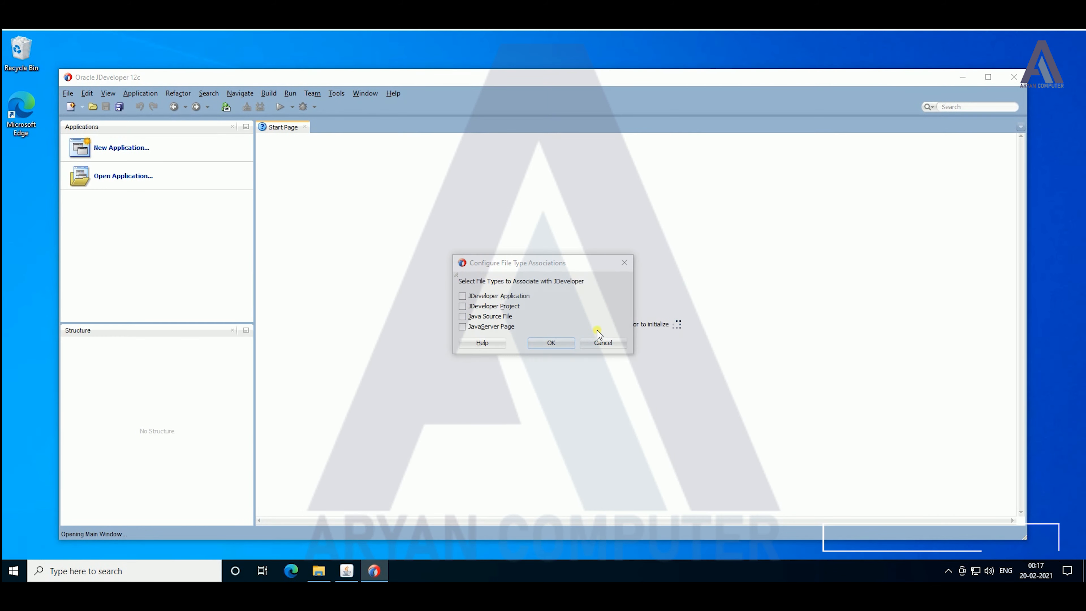
Step: Associate JDeveloper Application, JDeveloper Project, Java Source File and JavaServer Page file types with JDeveloper, and maximize its window
left_click(628, 346)
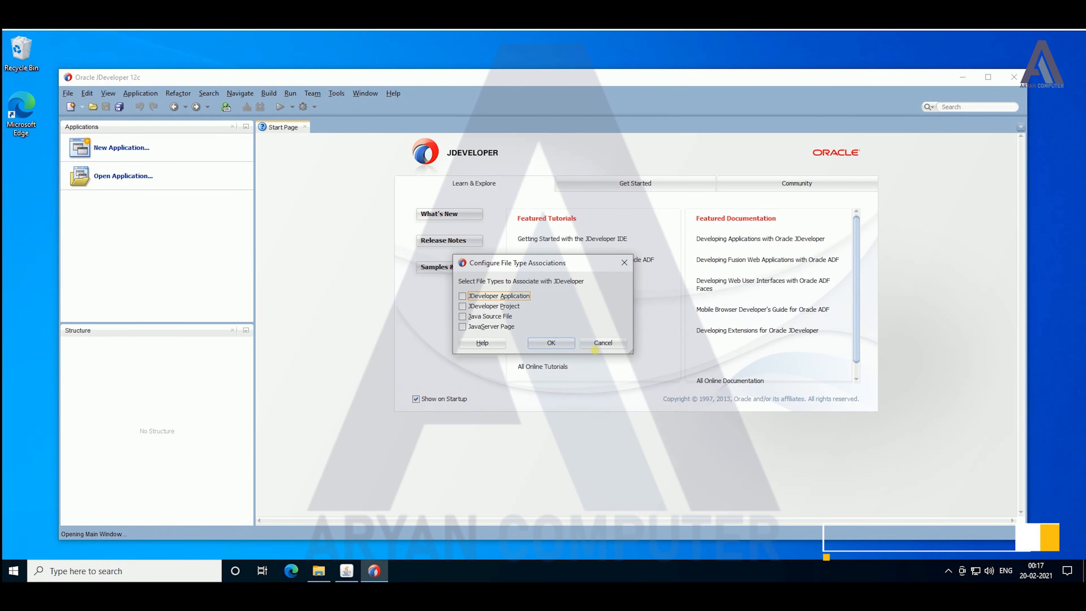
left_click(462, 296)
left_click(462, 306)
left_click(462, 316)
left_click(463, 326)
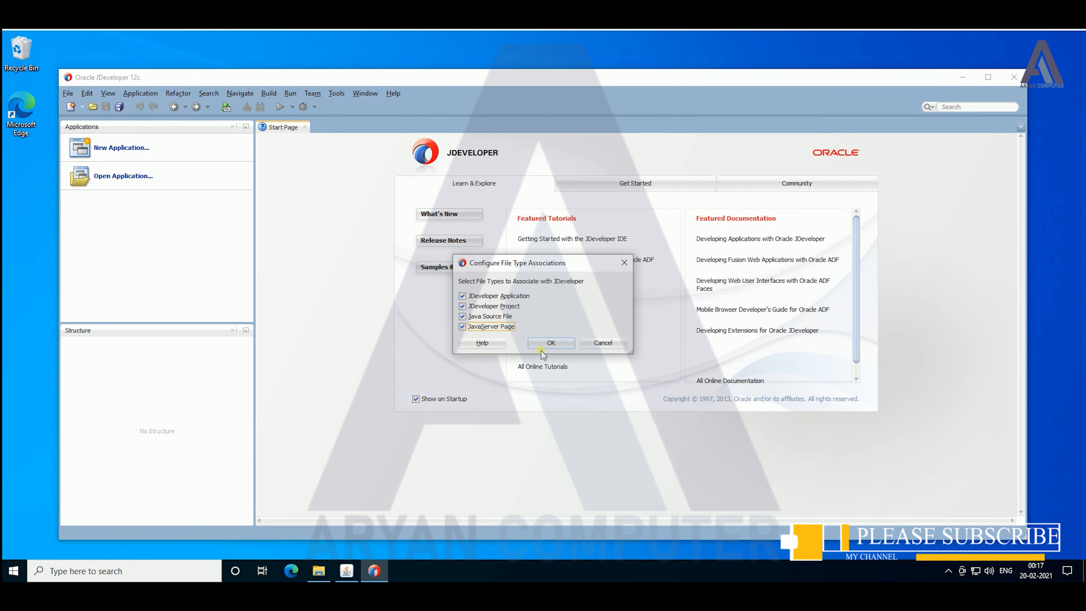
left_click(550, 344)
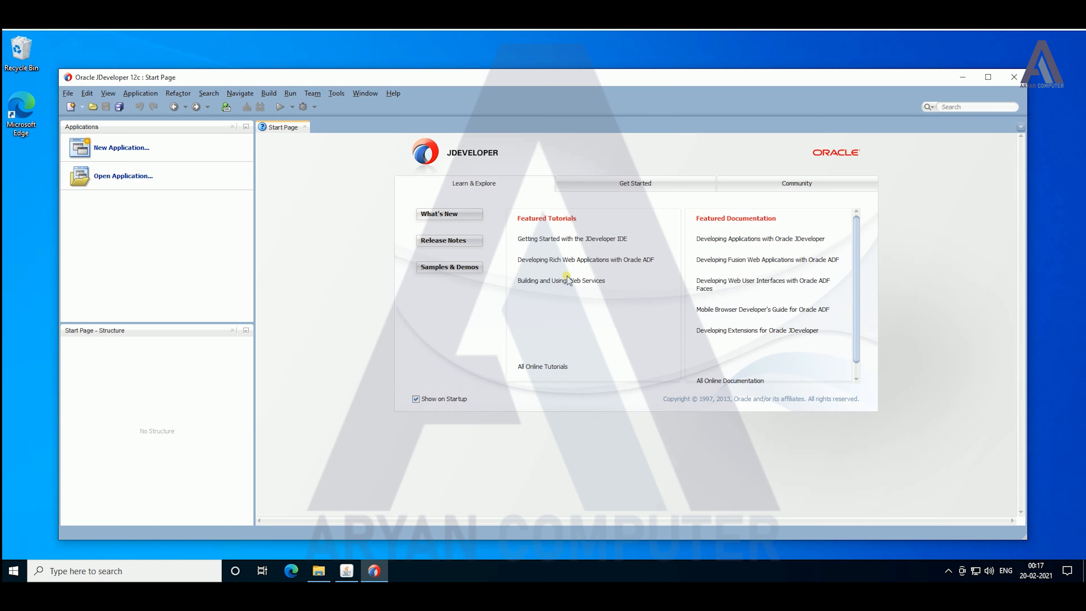
left_click(988, 77)
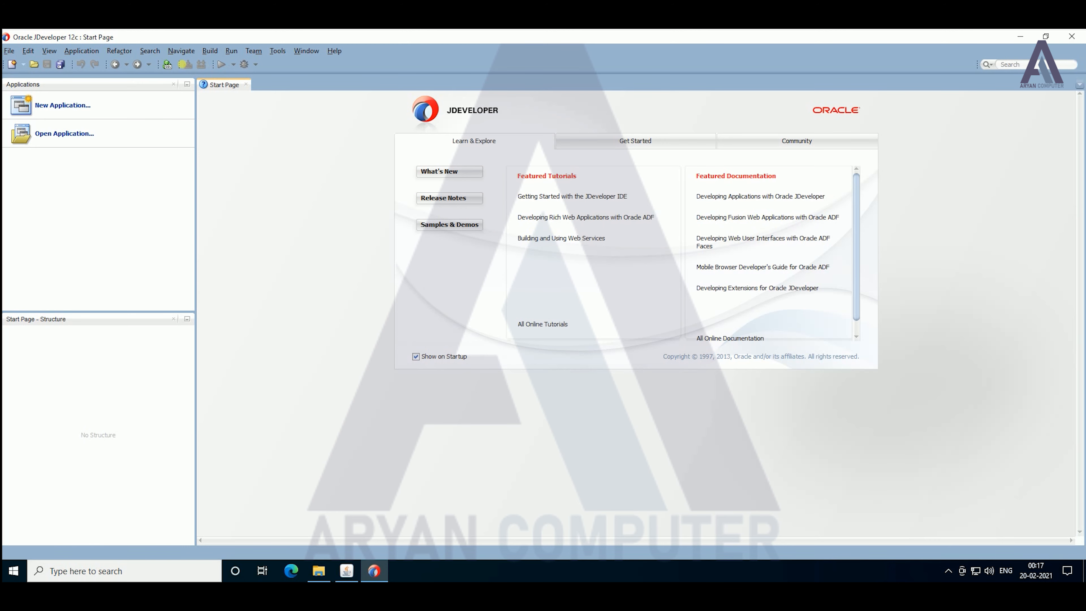
Step: Launch Oracle JDeveloper Studio from the Oracle folder among the installed programs
left_click(14, 571)
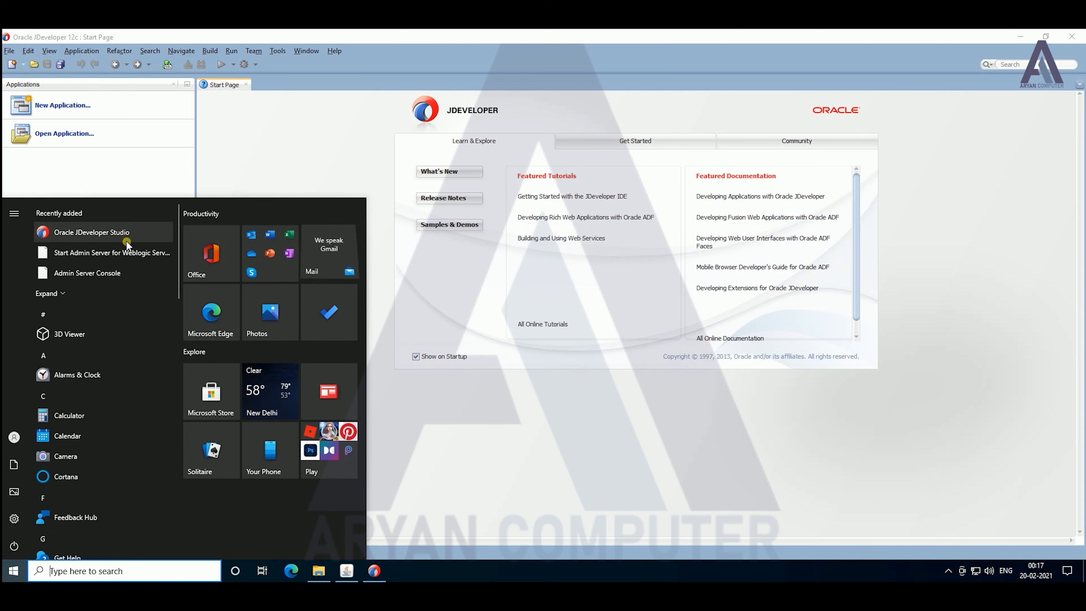
scroll(121, 324, "down", 1)
scroll(121, 324, "down", 10)
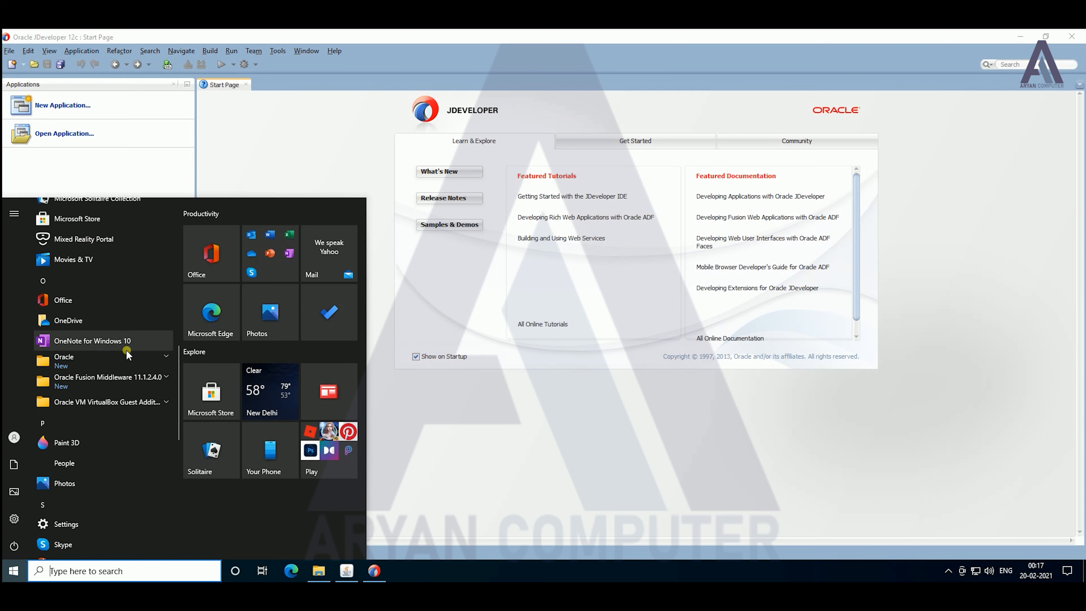
left_click(147, 364)
scroll(147, 364, "down", 2)
scroll(147, 366, "down", 4)
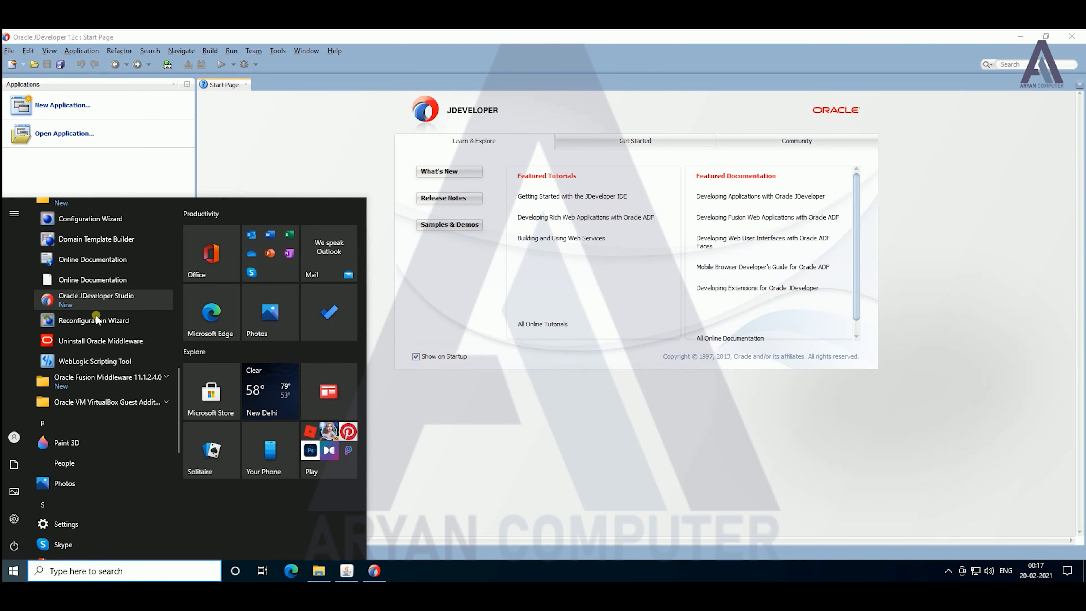
left_click(100, 301)
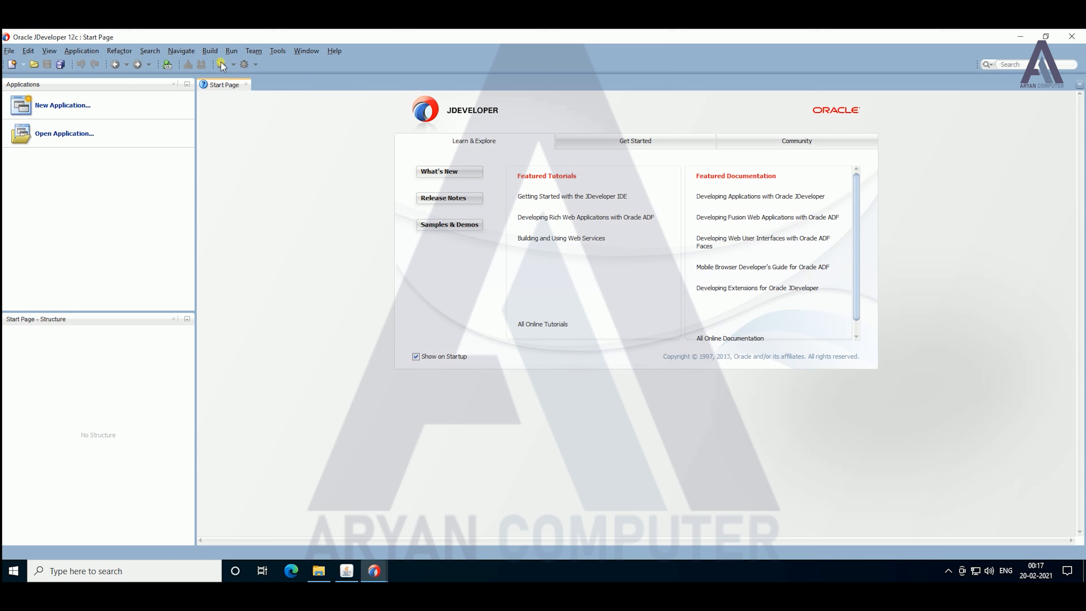
Step: Create an ADF Java Desktop Application named Application2 with the default Model and View projects
left_click(85, 107)
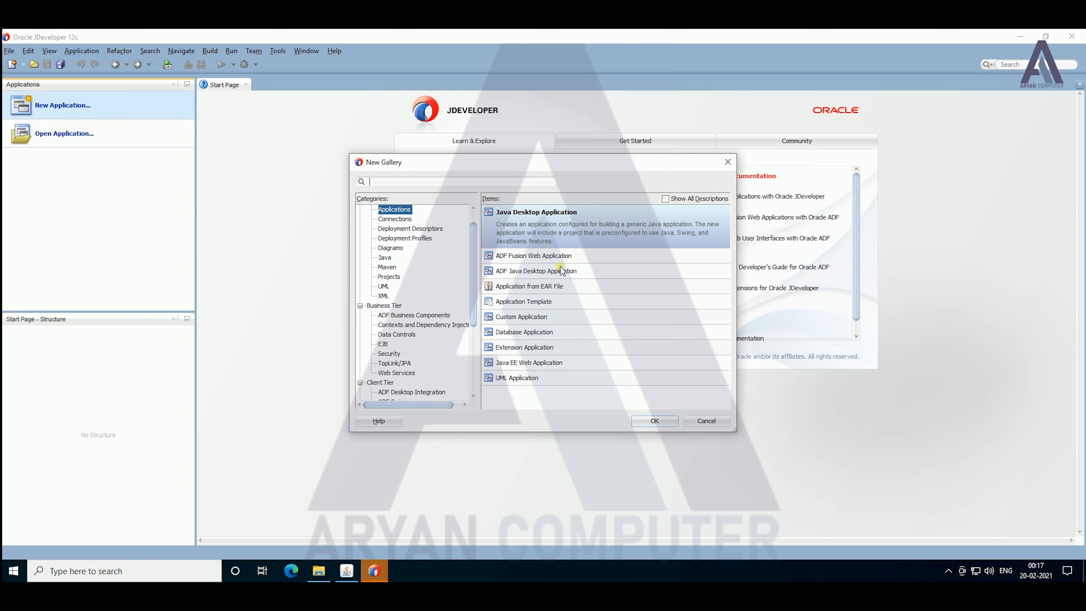
left_click(573, 270)
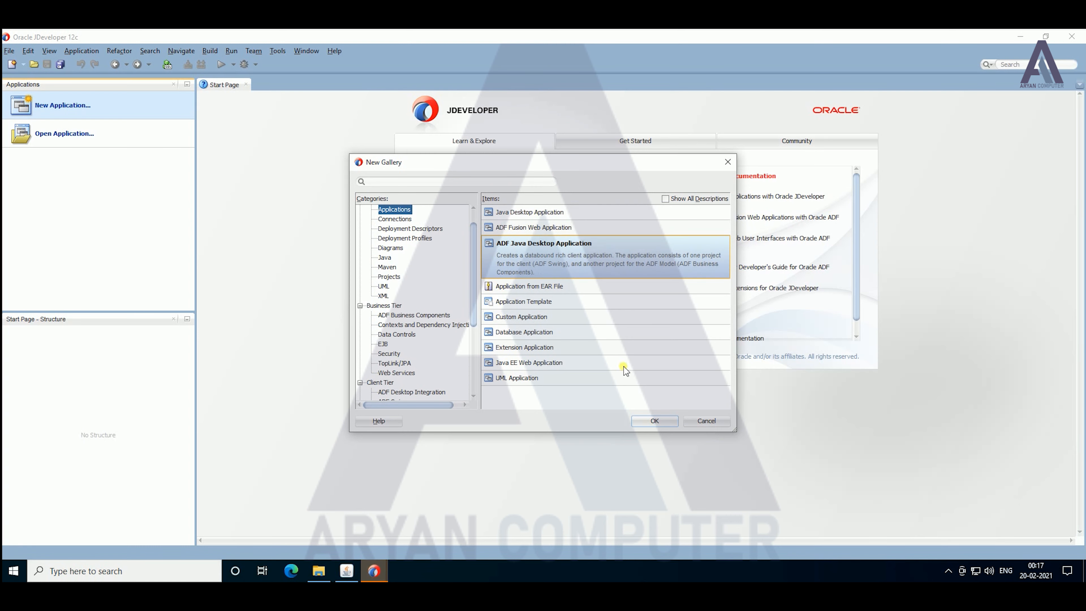
left_click(667, 418)
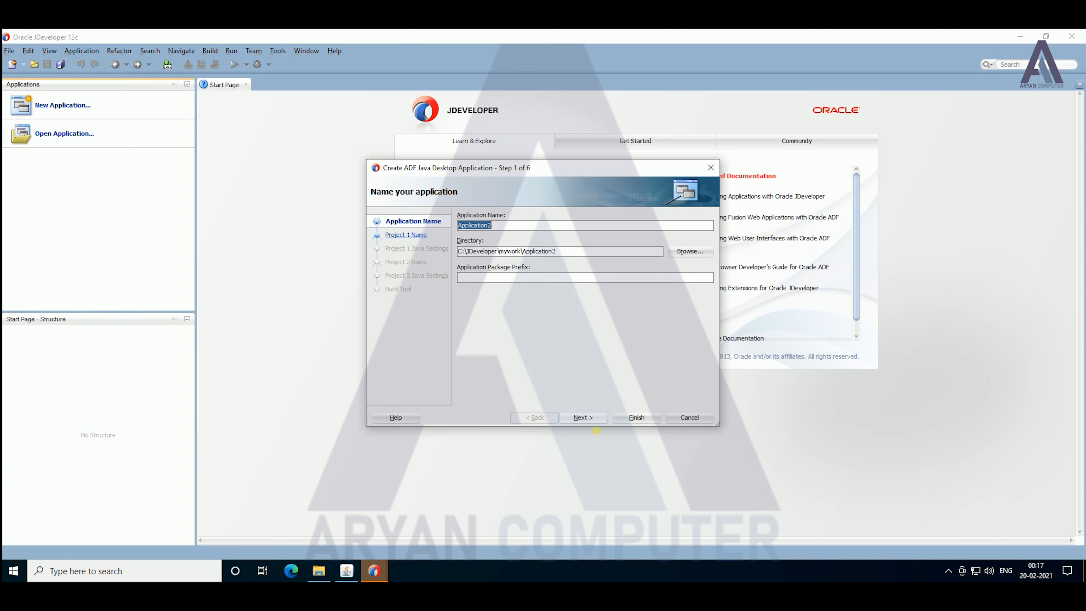
left_click(595, 418)
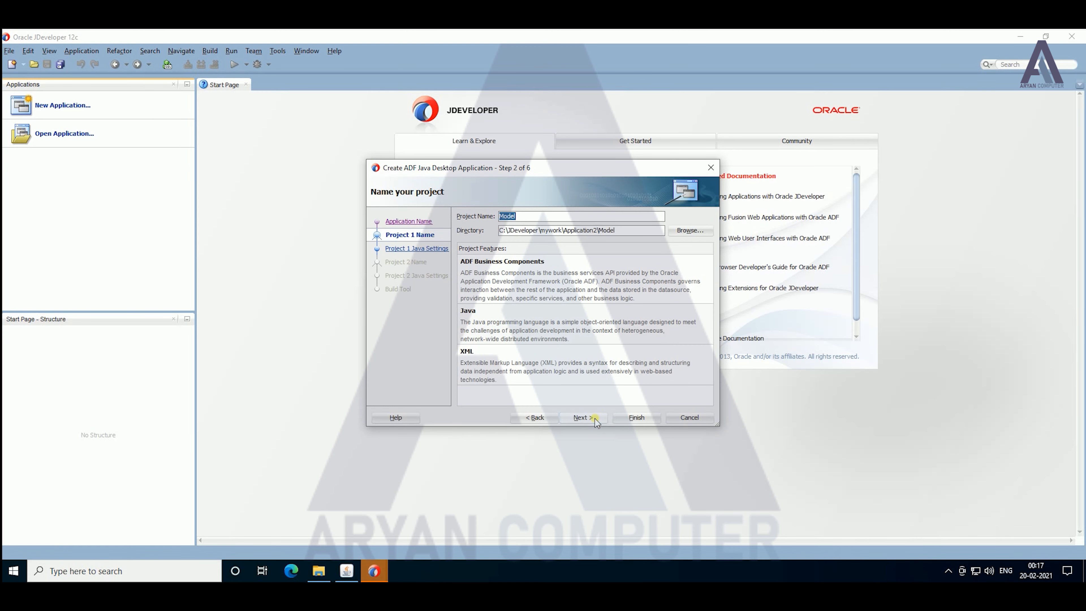
left_click(595, 418)
left_click(591, 417)
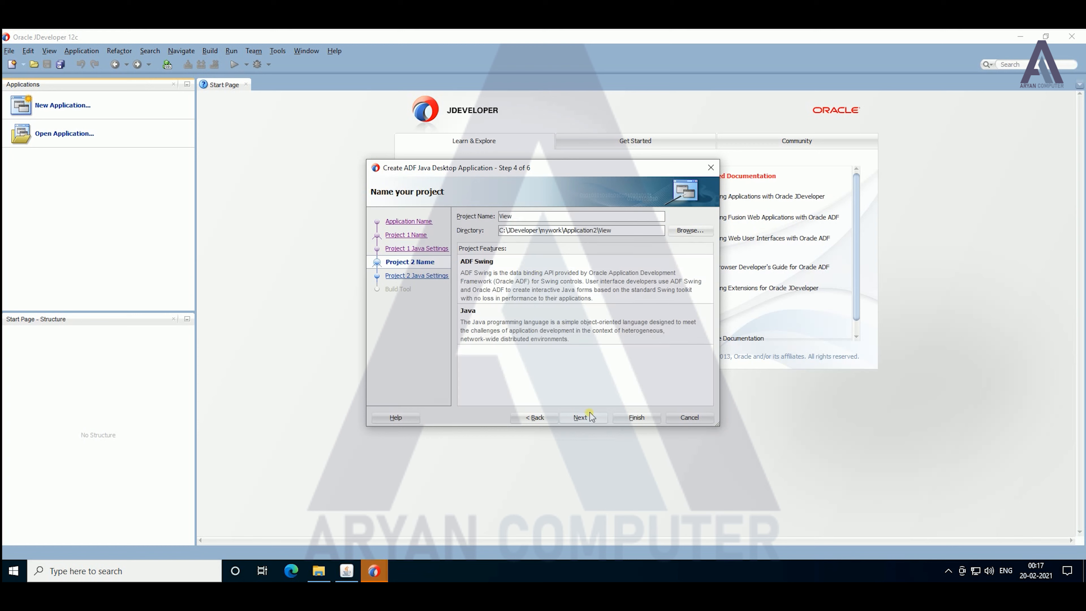
left_click(624, 416)
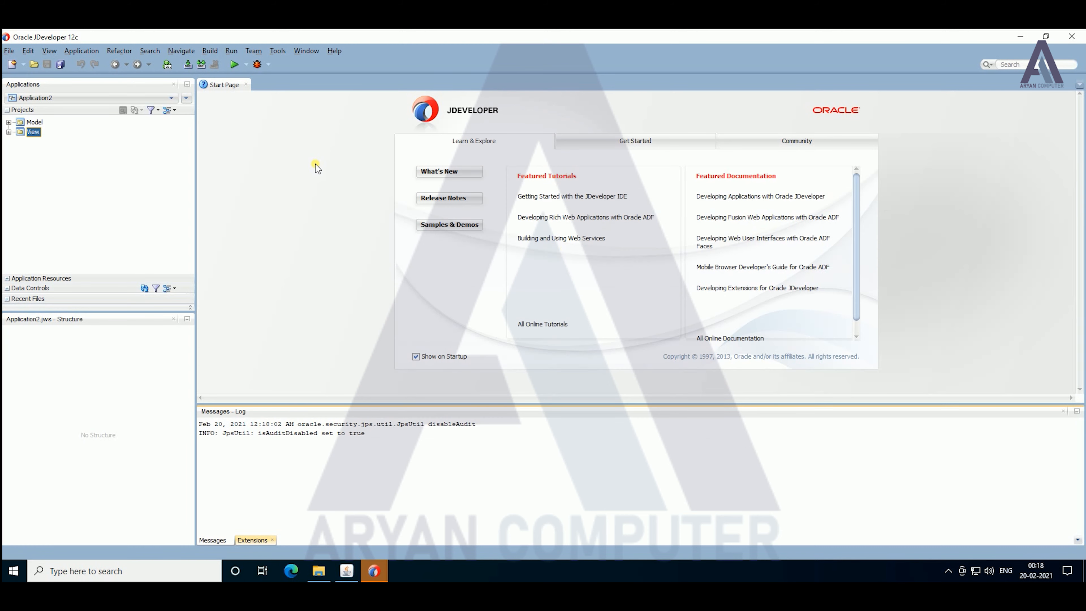
Step: Try to run the View project, and cancel the choice of a default run target
left_click(233, 65)
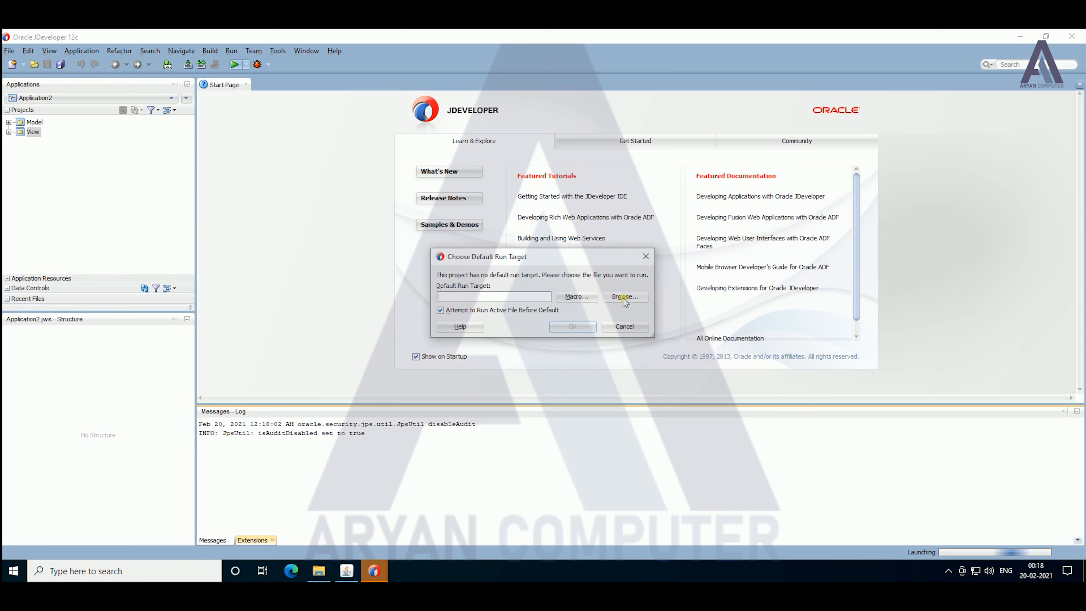
left_click(622, 326)
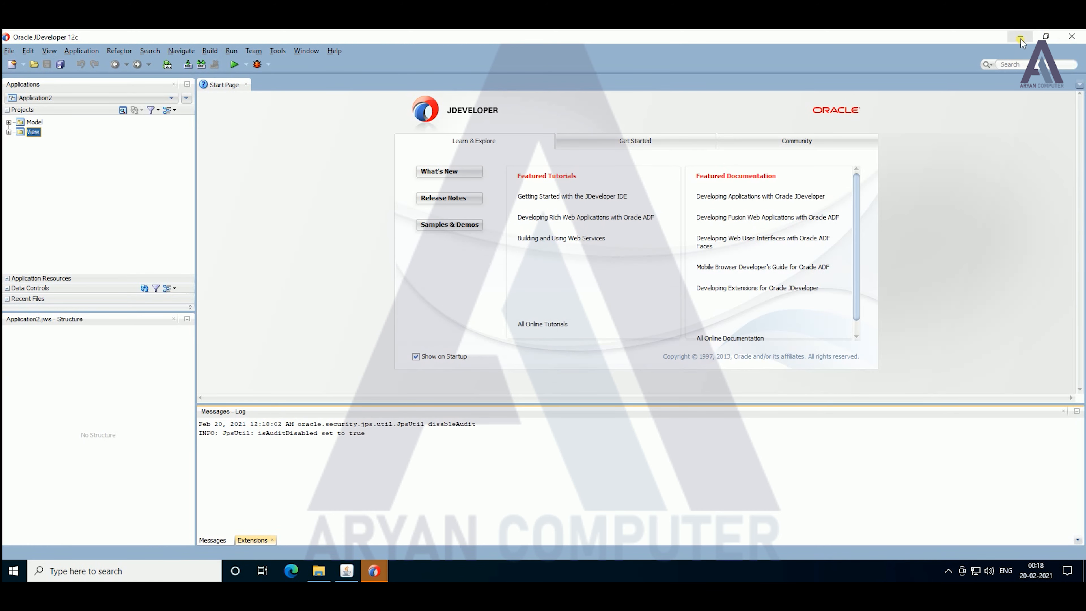
Step: Minimize the main JDeveloper window and cancel the role selection of the second JDeveloper instance
left_click(1020, 38)
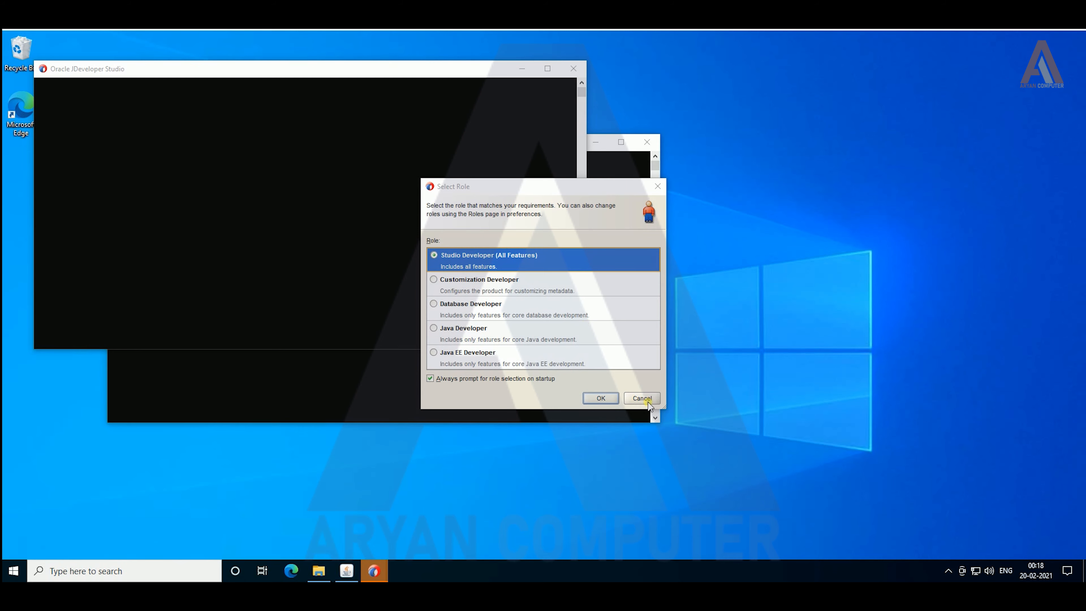
left_click(642, 398)
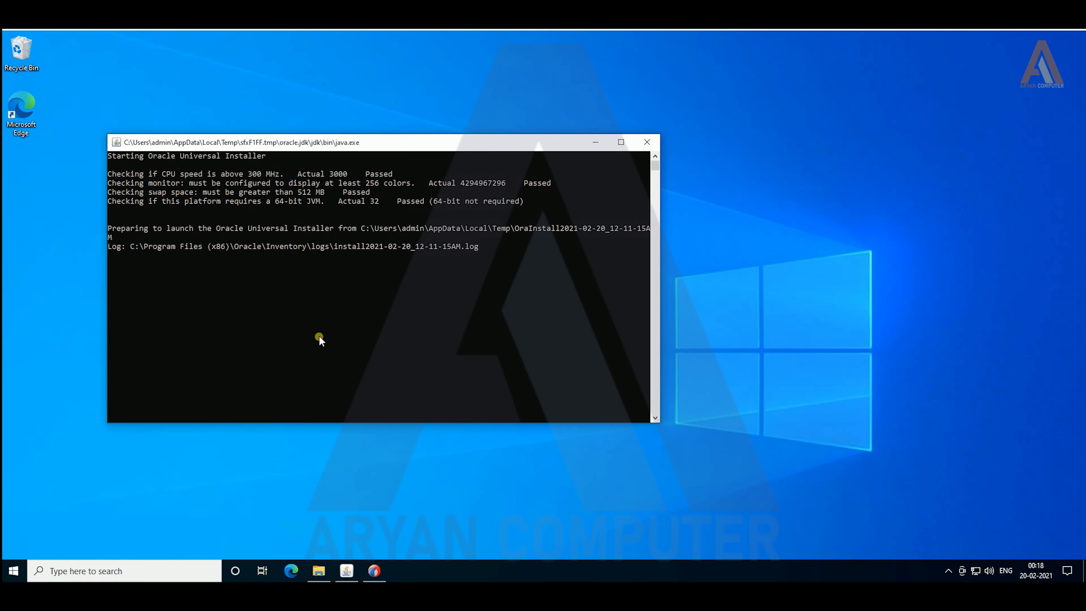
Step: Launch the Configuration Wizard from the Oracle folder among the installed programs
left_click(14, 573)
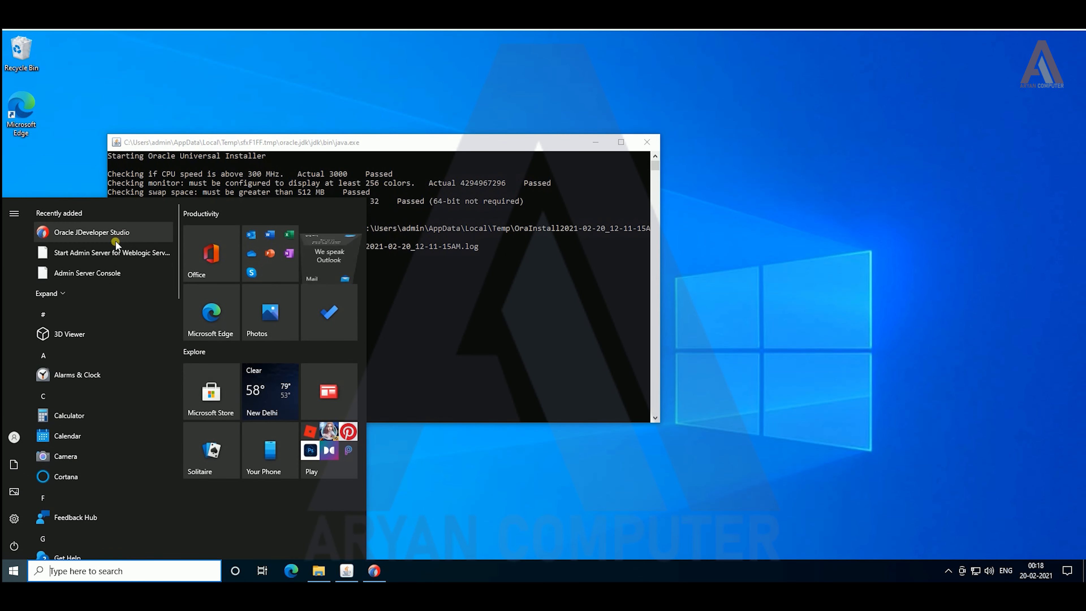
scroll(113, 300, "down", 10)
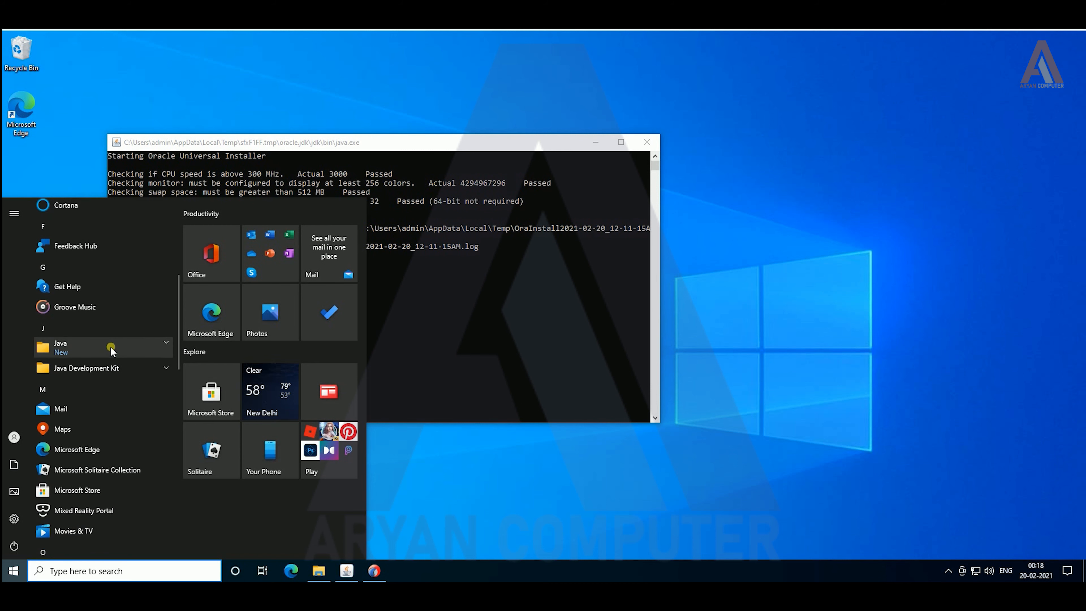
scroll(110, 334, "down", 2)
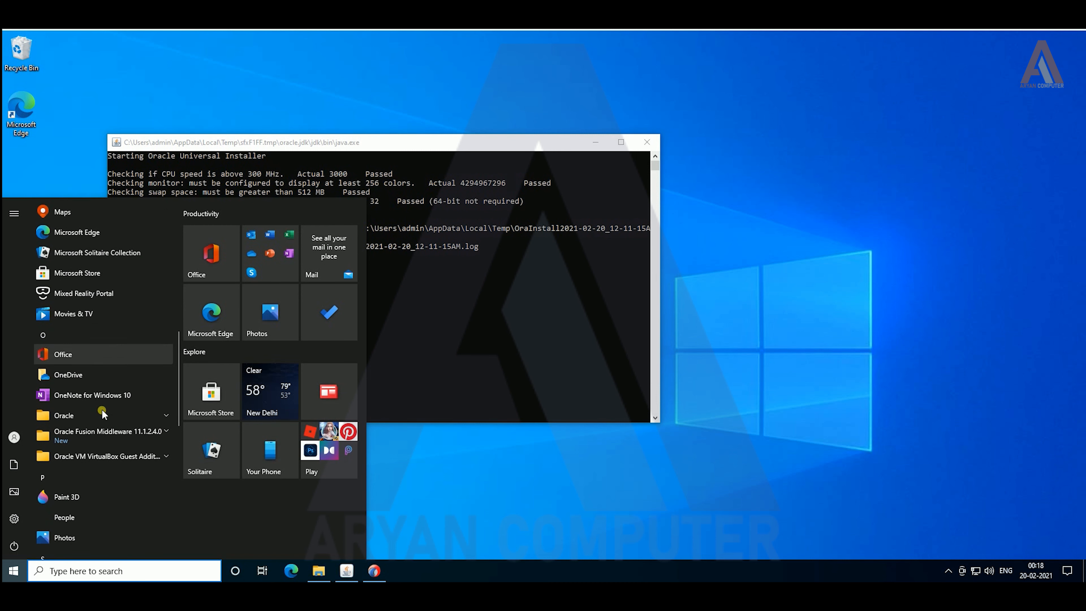
left_click(103, 413)
scroll(102, 385, "down", 2)
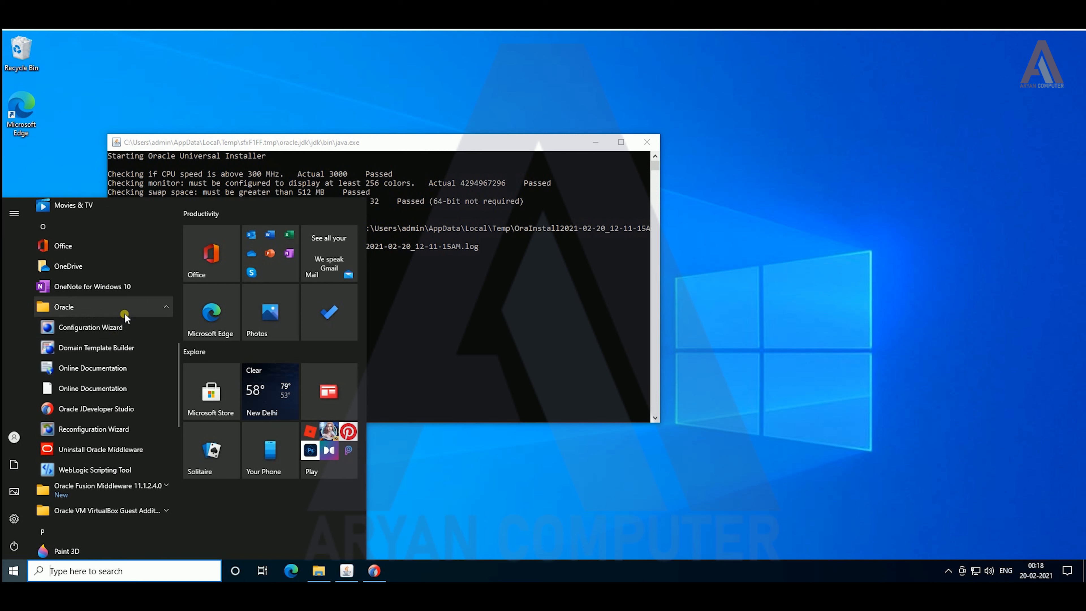
scroll(94, 295, "down", 1)
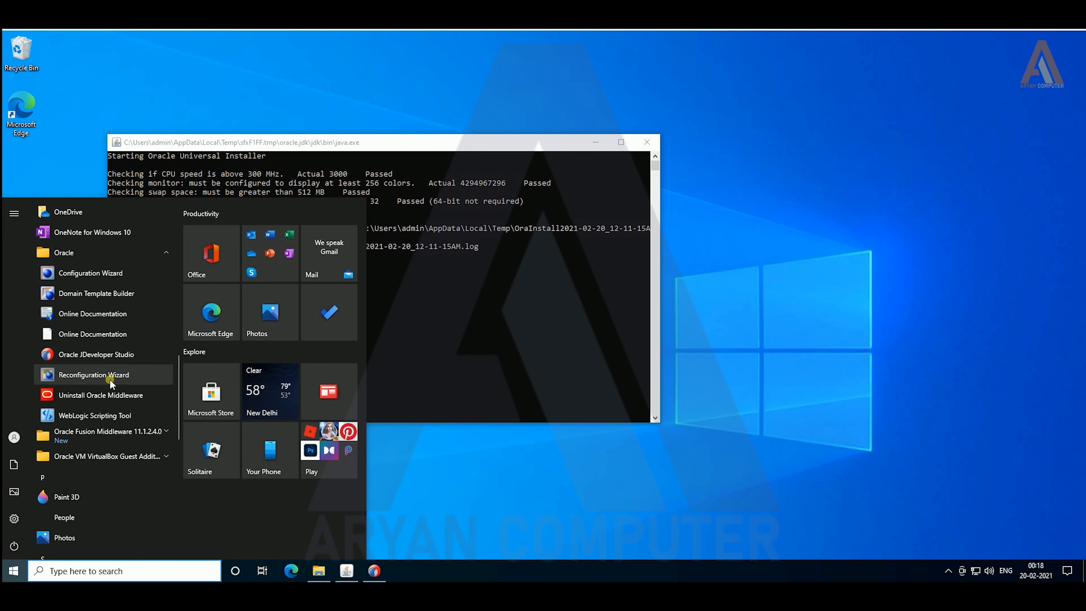
left_click(107, 273)
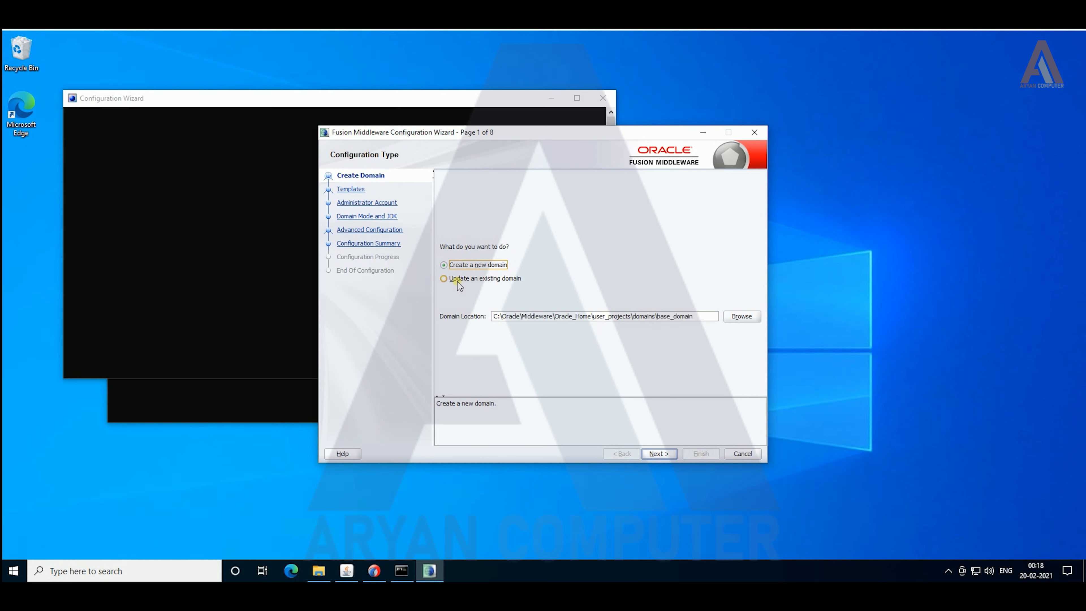
Step: Choose to create a new domain at the default base_domain location using only the Basic WebLogic Server Domain template
left_click(658, 454)
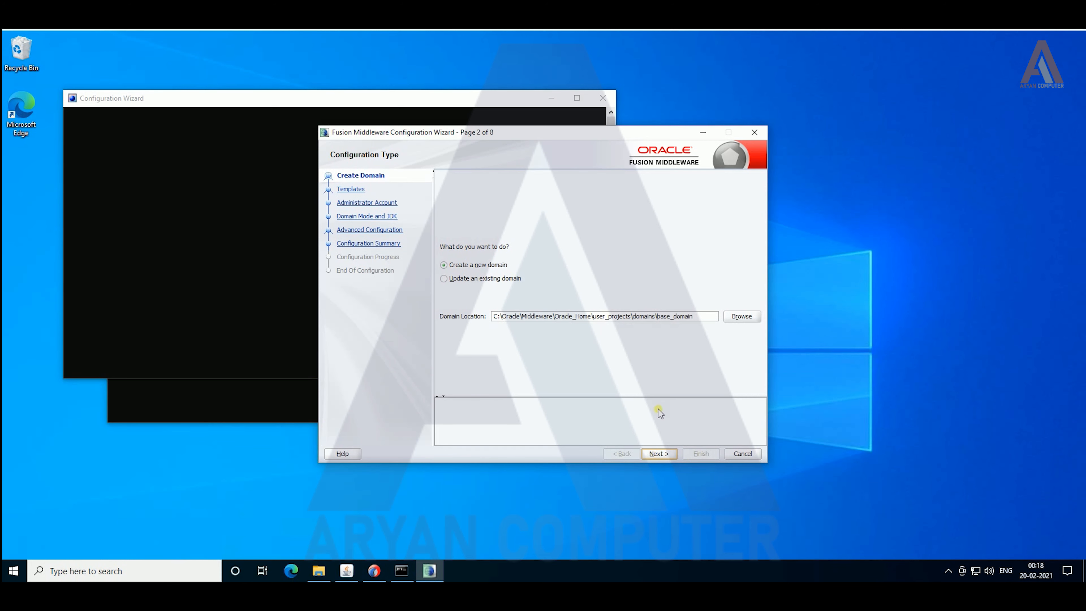
left_click(588, 200)
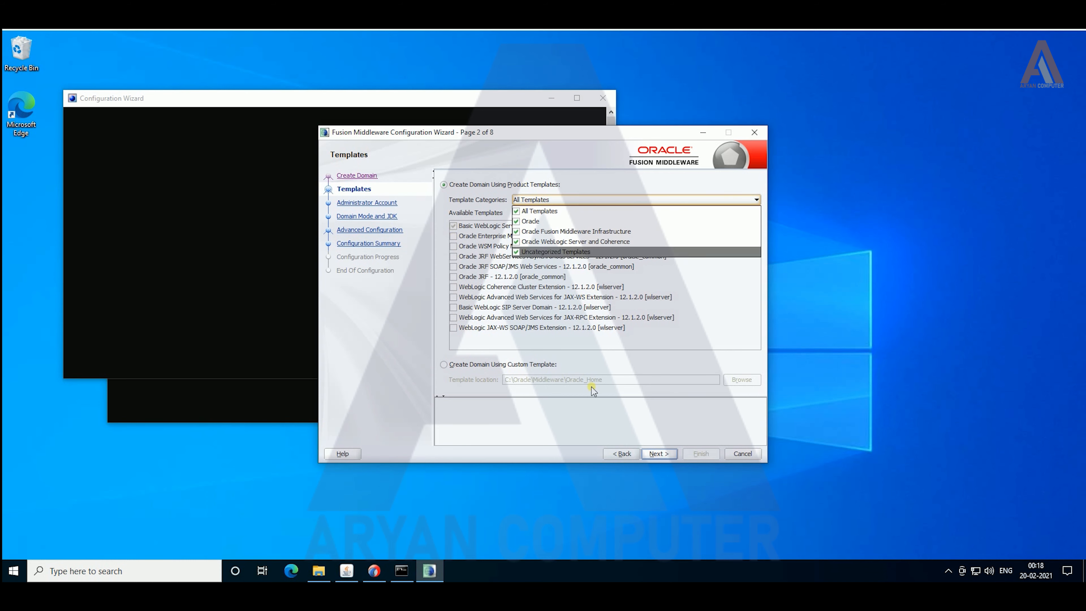
left_click(615, 359)
left_click(658, 454)
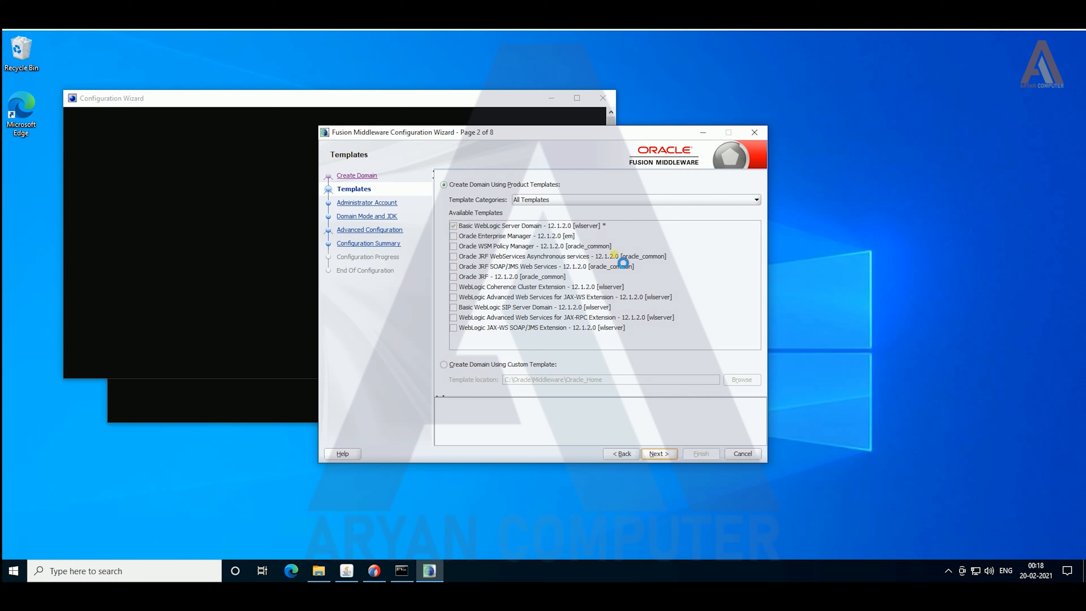
Step: Enter and confirm the password for the domain's administrator account, keeping the default account name
left_click(531, 283)
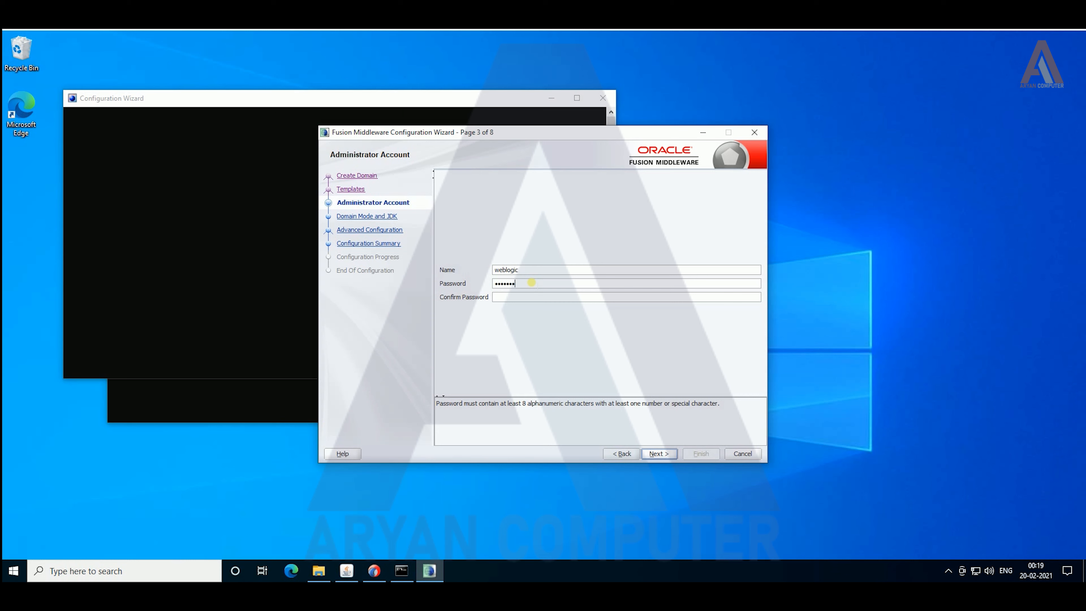
key("Tab")
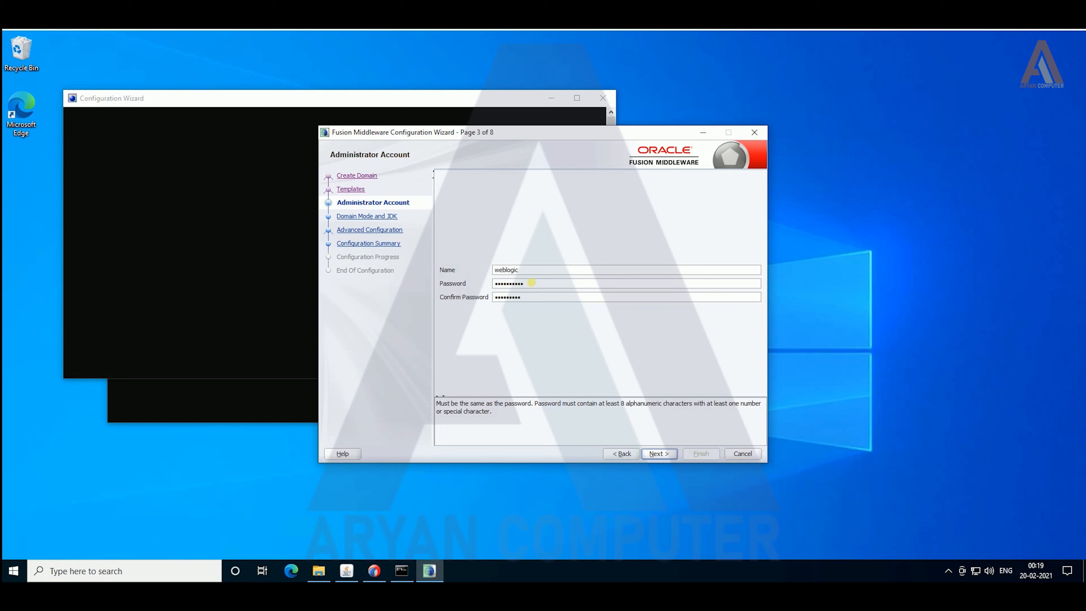
left_click(672, 454)
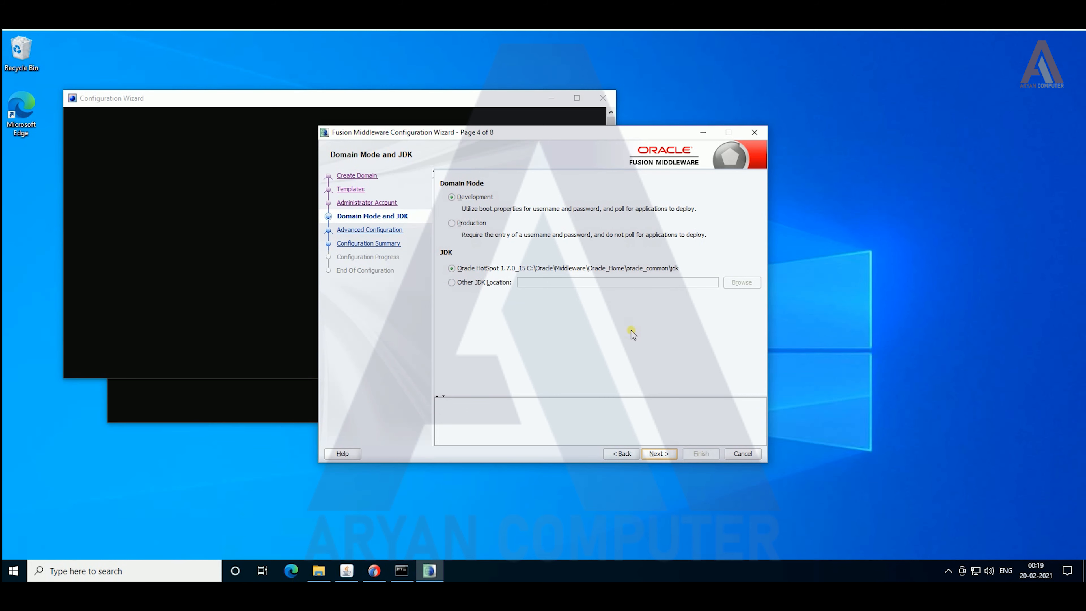
Step: Keep Development mode and enable Administration Server in the advanced configuration, leaving its listen address at All Local Addresses
left_click(663, 453)
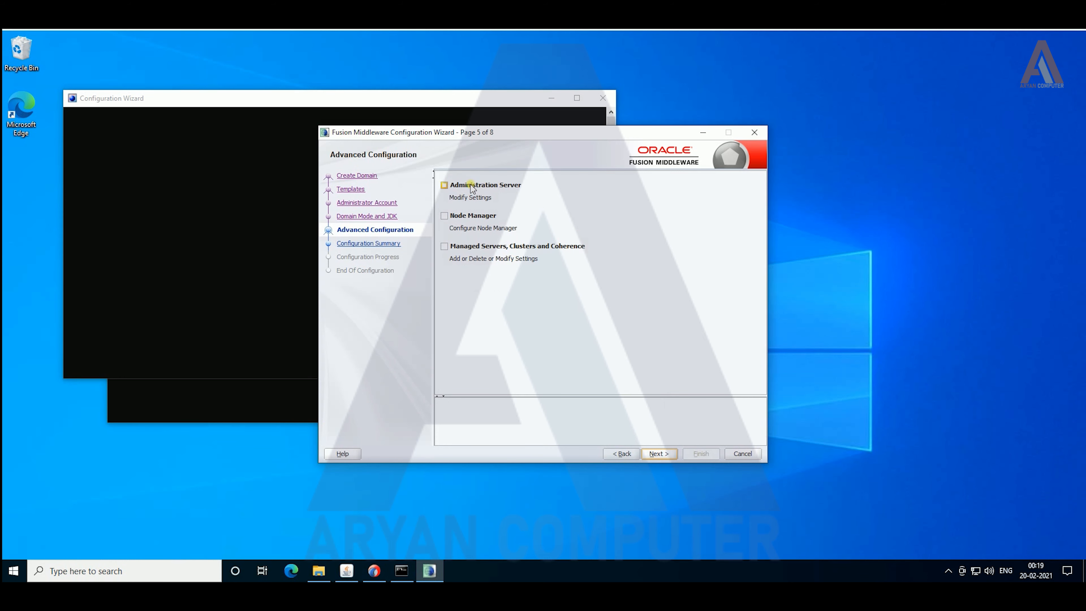
left_click(470, 187)
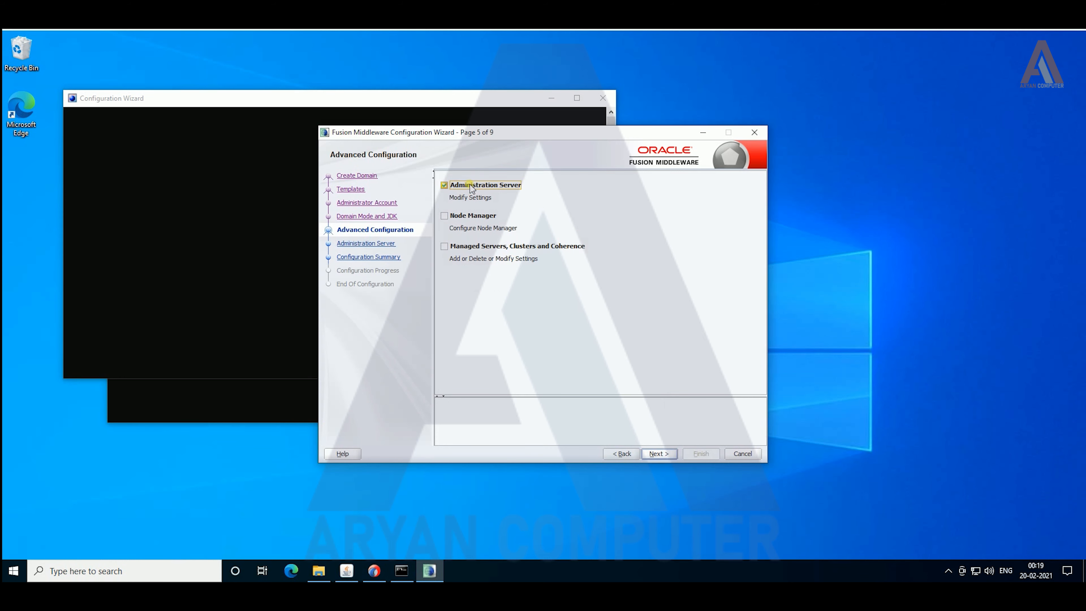
left_click(657, 453)
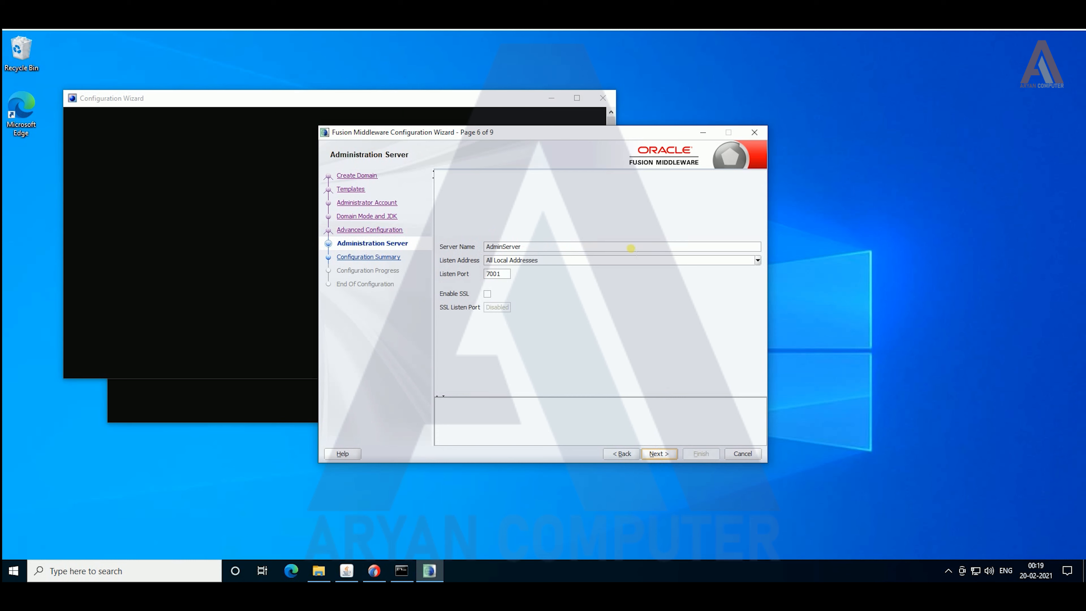
left_click(758, 260)
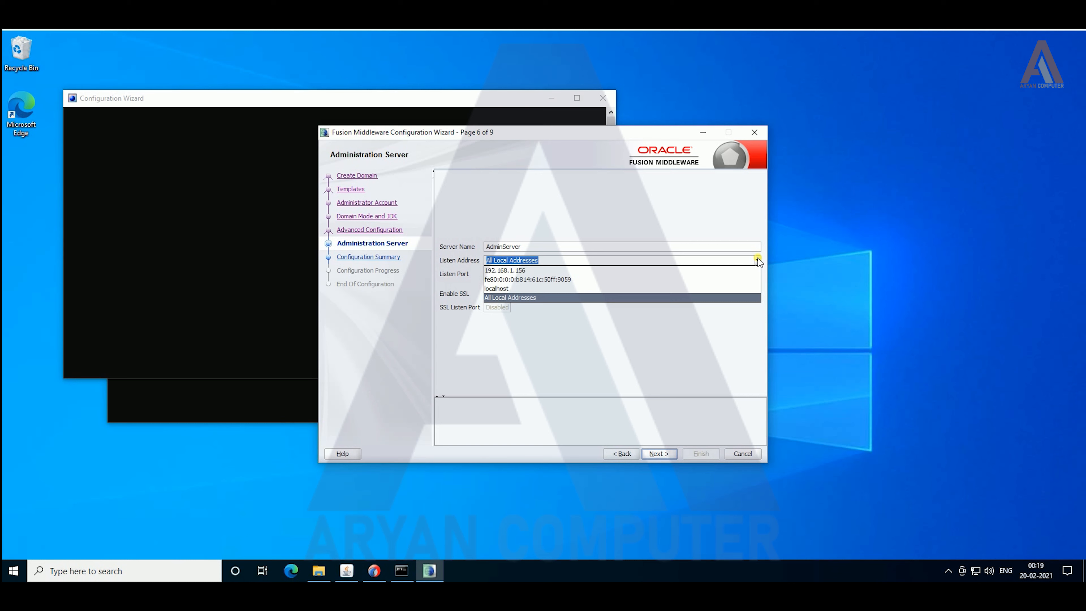
left_click(758, 259)
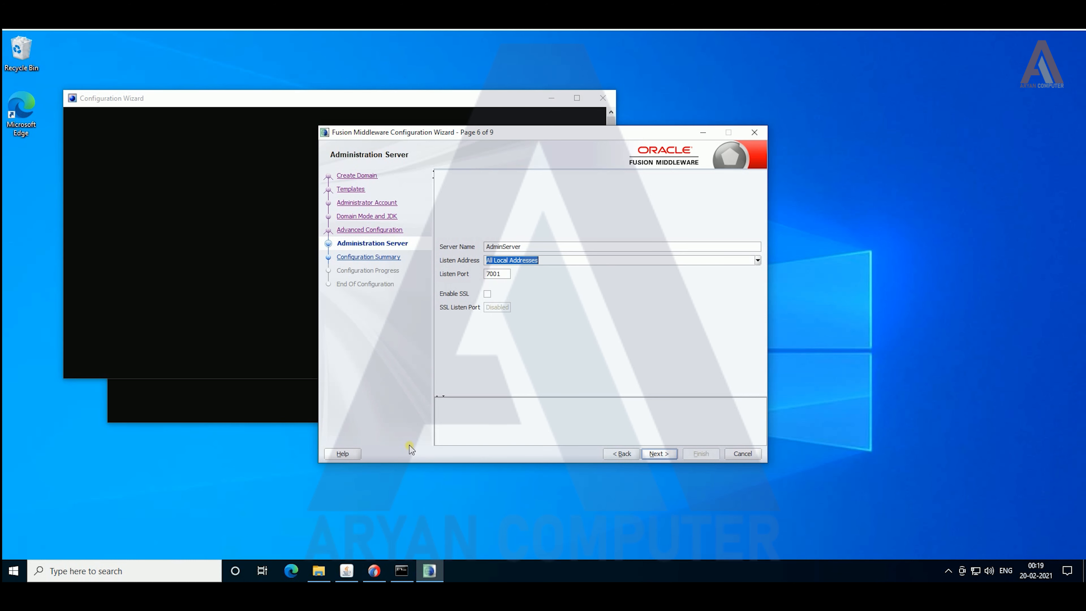
Step: Capture the wizard's Administration Server settings with the Snipping Tool and minimize the capture
left_click(123, 572)
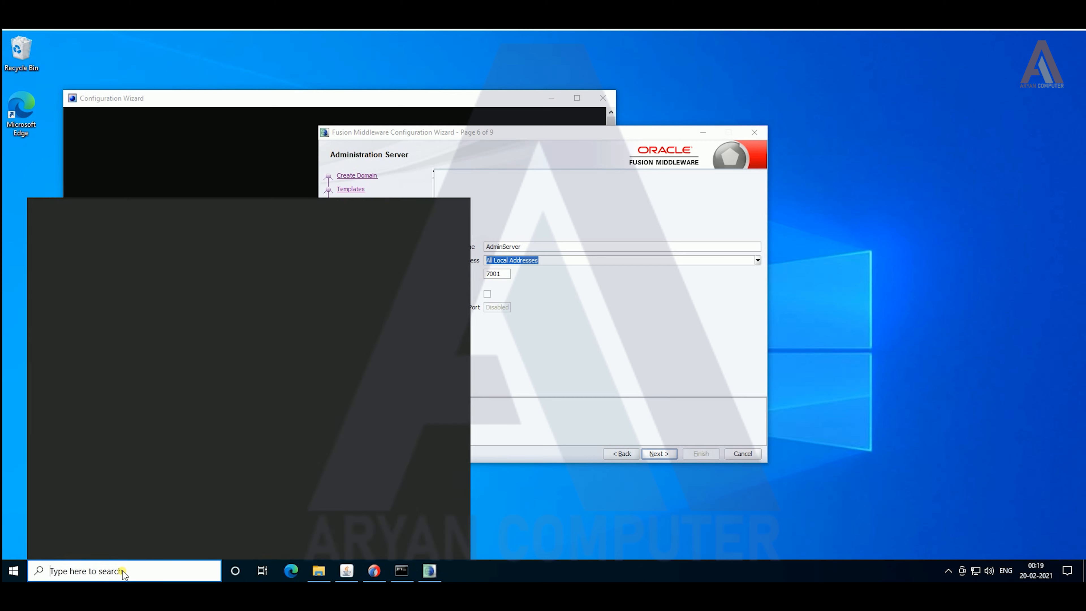
type("s")
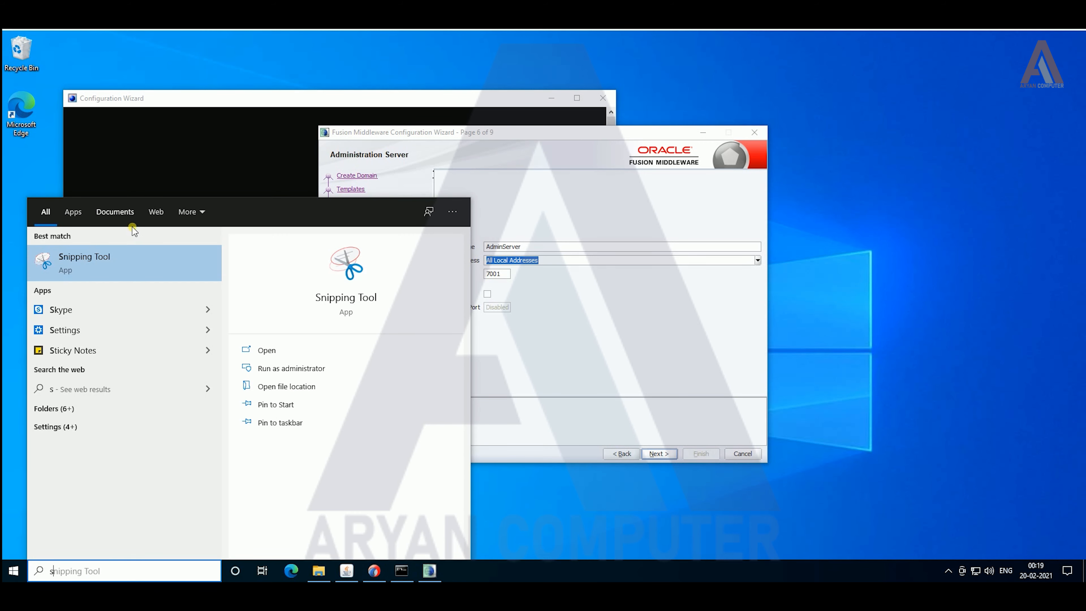
left_click(122, 253)
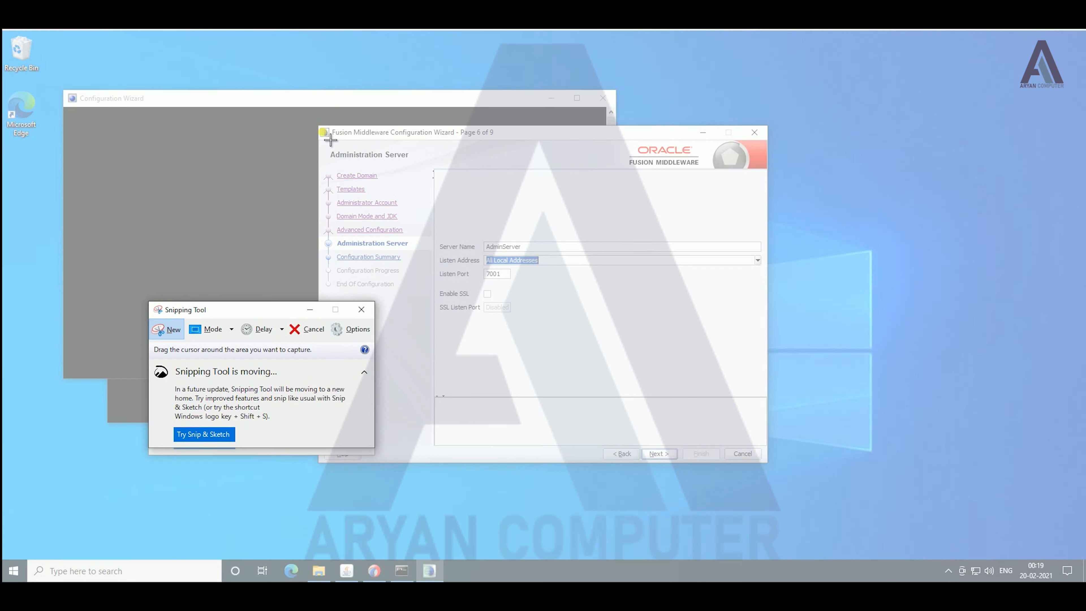
left_click_drag(320, 131, 791, 296)
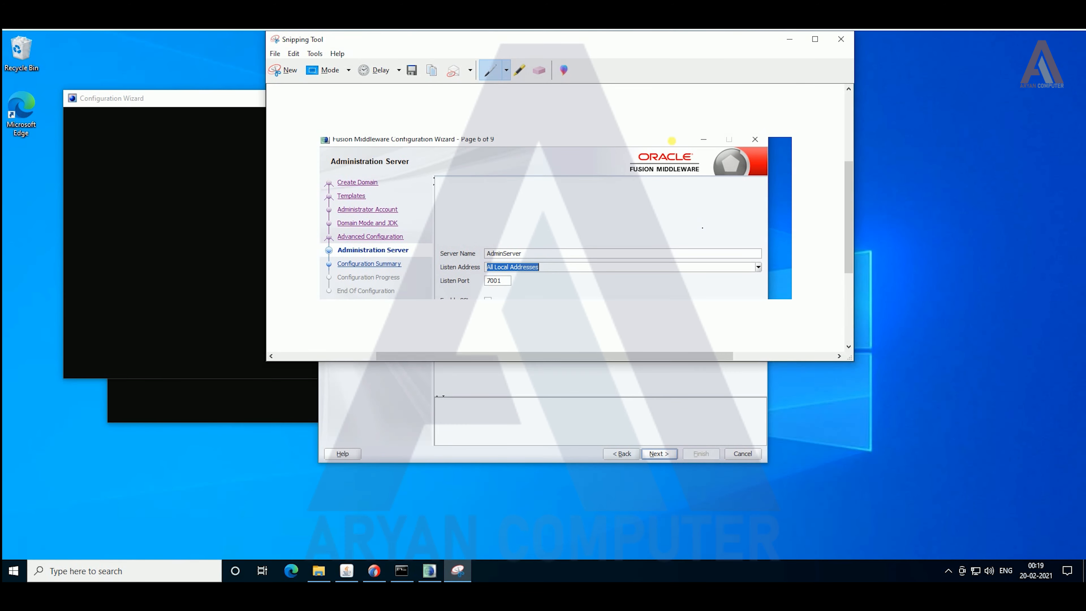
left_click(789, 39)
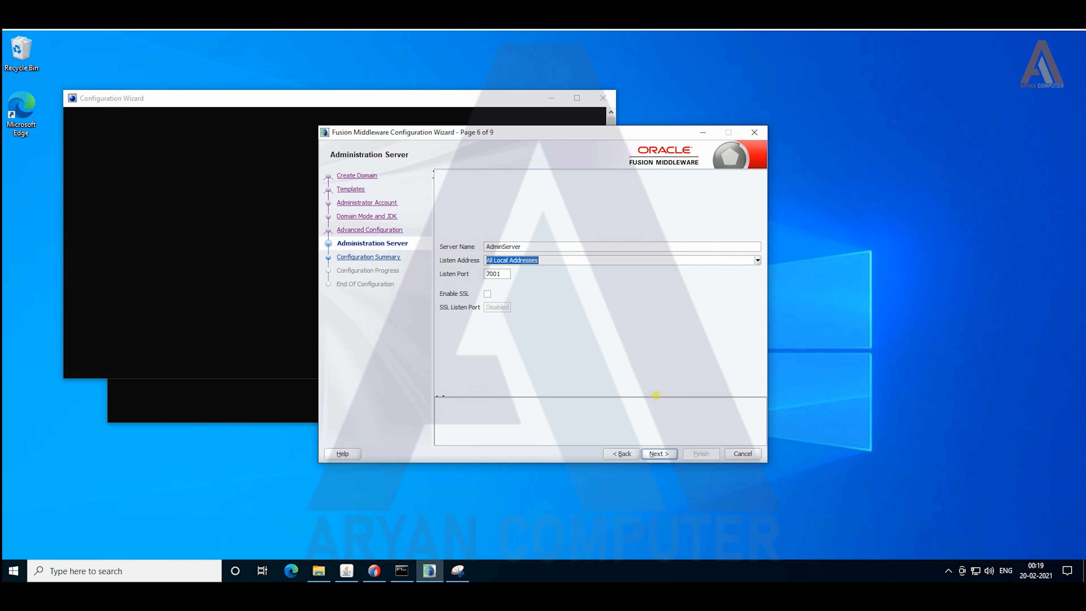
Step: Allow Java through the firewall on private and public networks, and create the base_domain domain
left_click(658, 453)
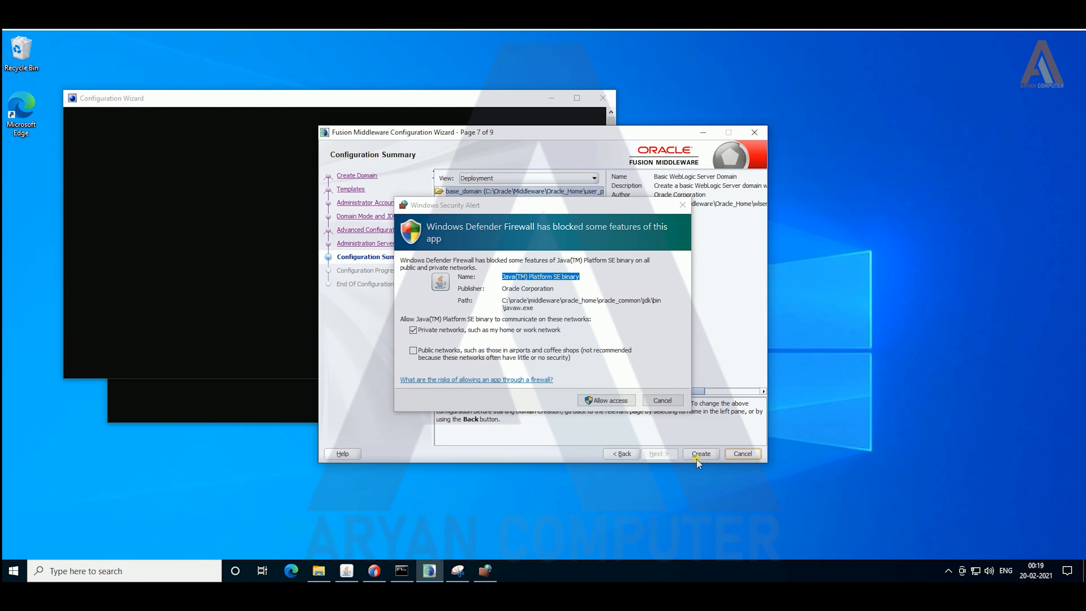
left_click(413, 350)
left_click(618, 403)
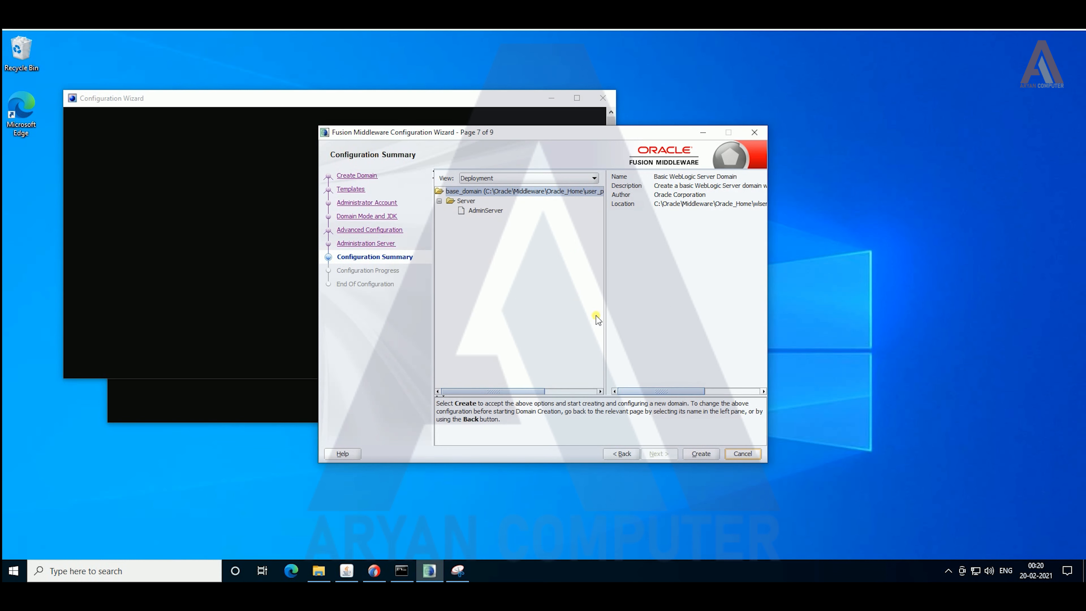
left_click(701, 454)
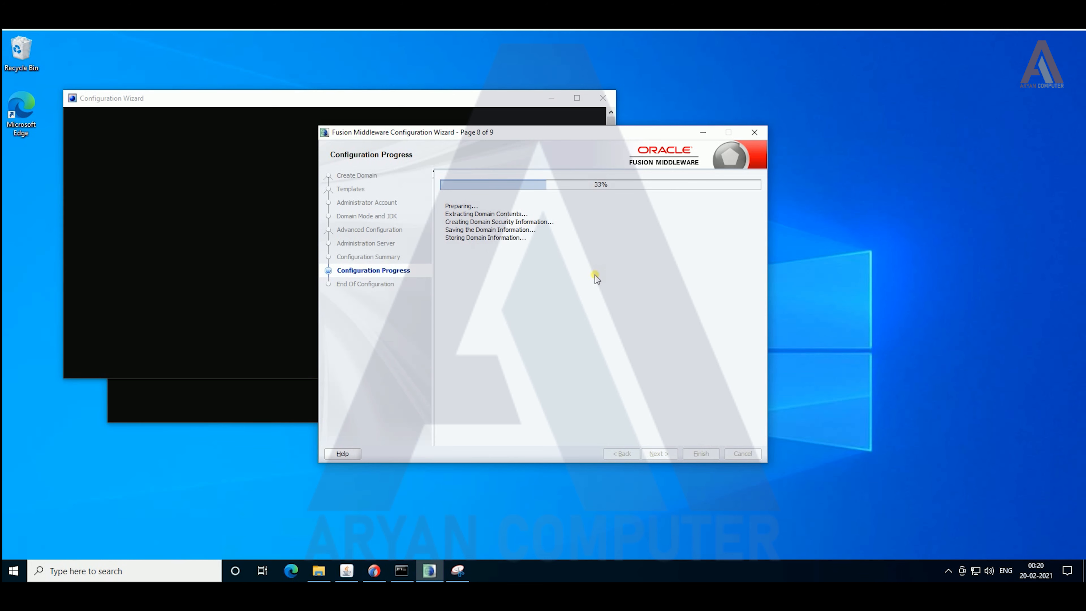
left_click(658, 453)
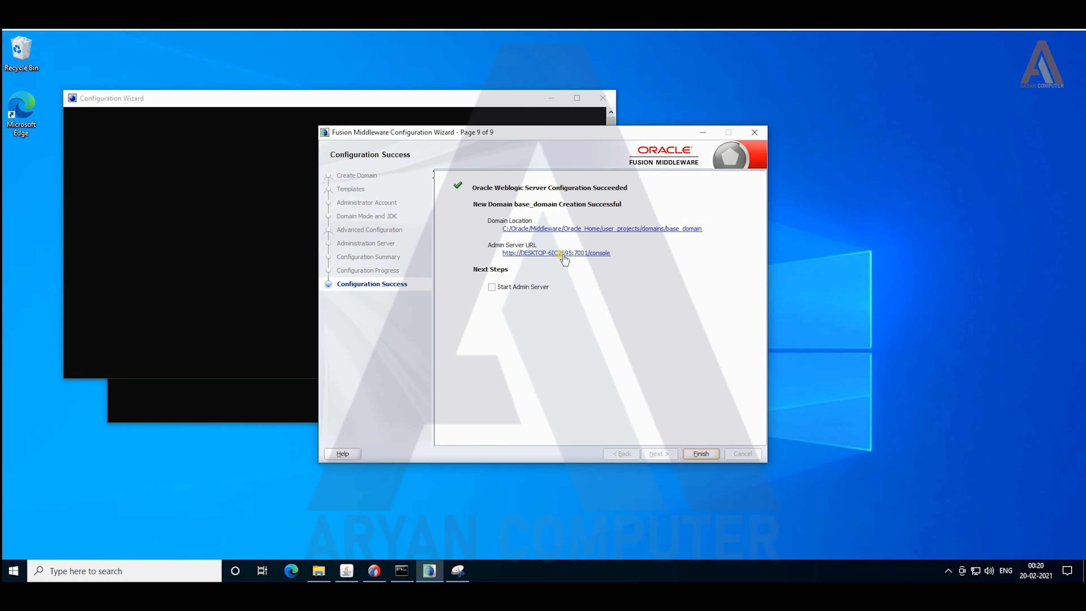
Step: Open the Admin Server console URL in the browser, and finish the wizard with Start Admin Server enabled
left_click(584, 253)
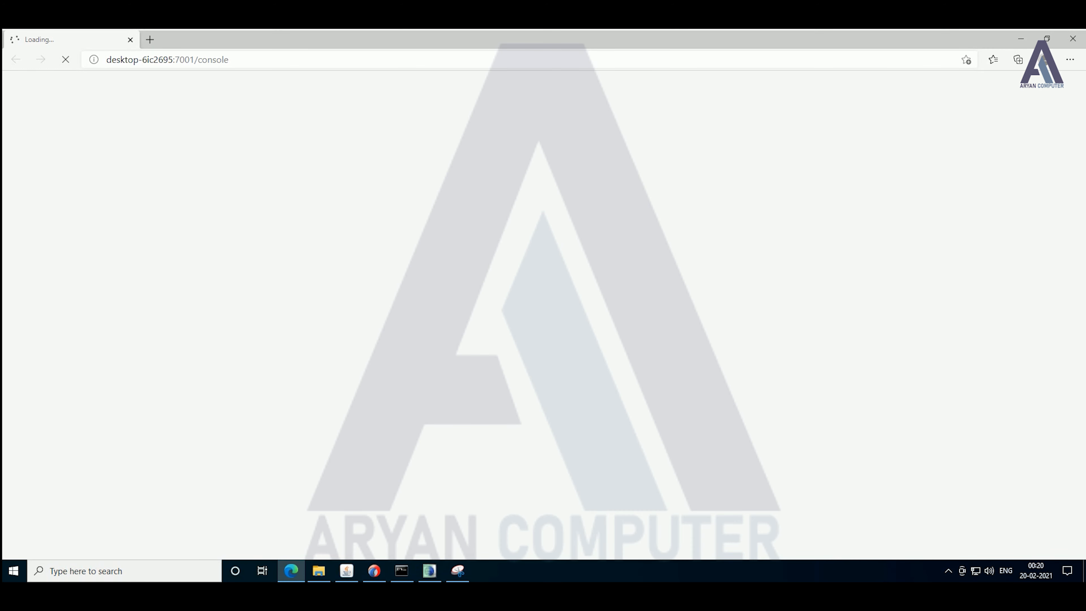
left_click(429, 571)
left_click(538, 289)
left_click(700, 453)
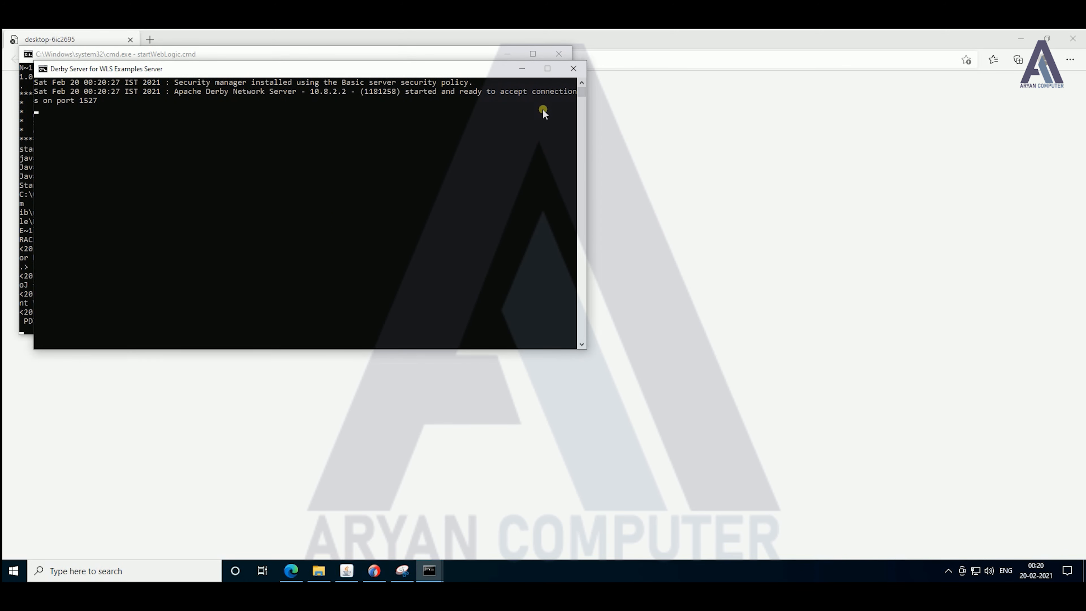
Step: Minimize the server command windows, reload the console page, and allow Java through the firewall on private and public networks
left_click(523, 70)
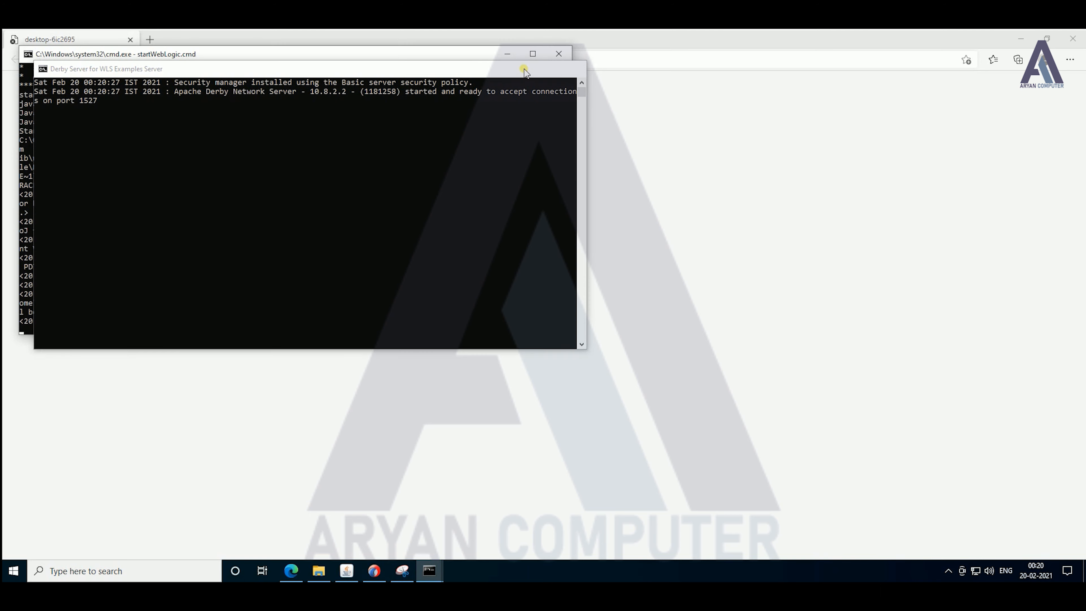
left_click(509, 55)
left_click(66, 59)
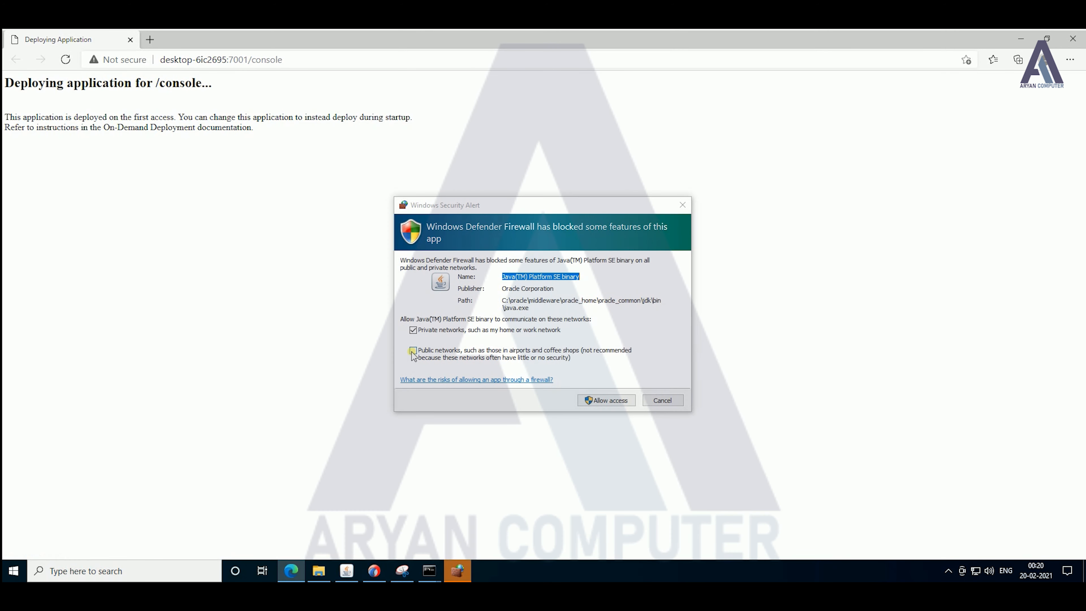
left_click(412, 352)
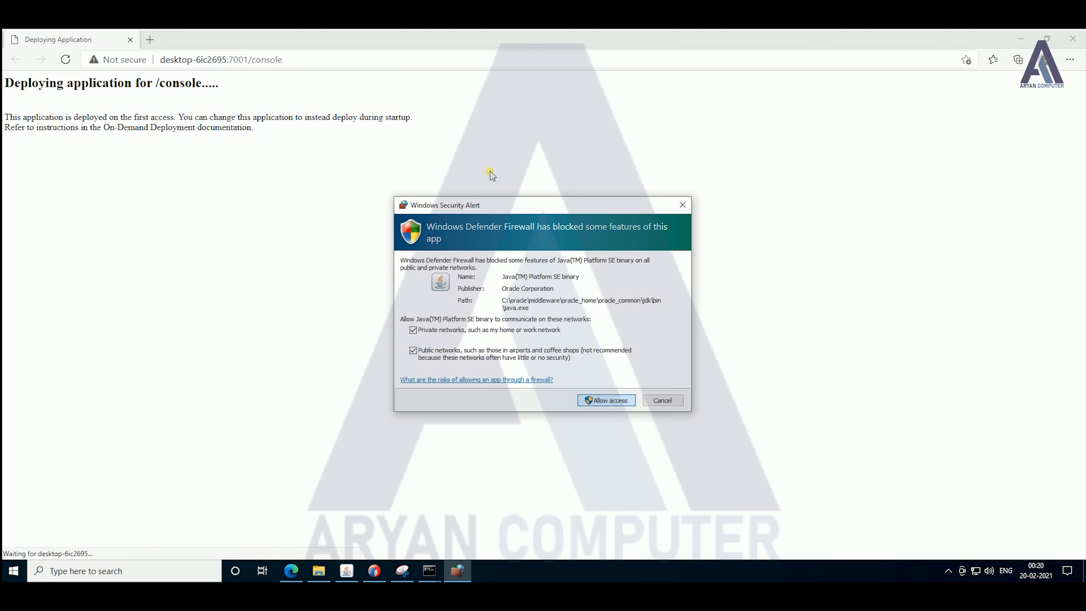
key("Return")
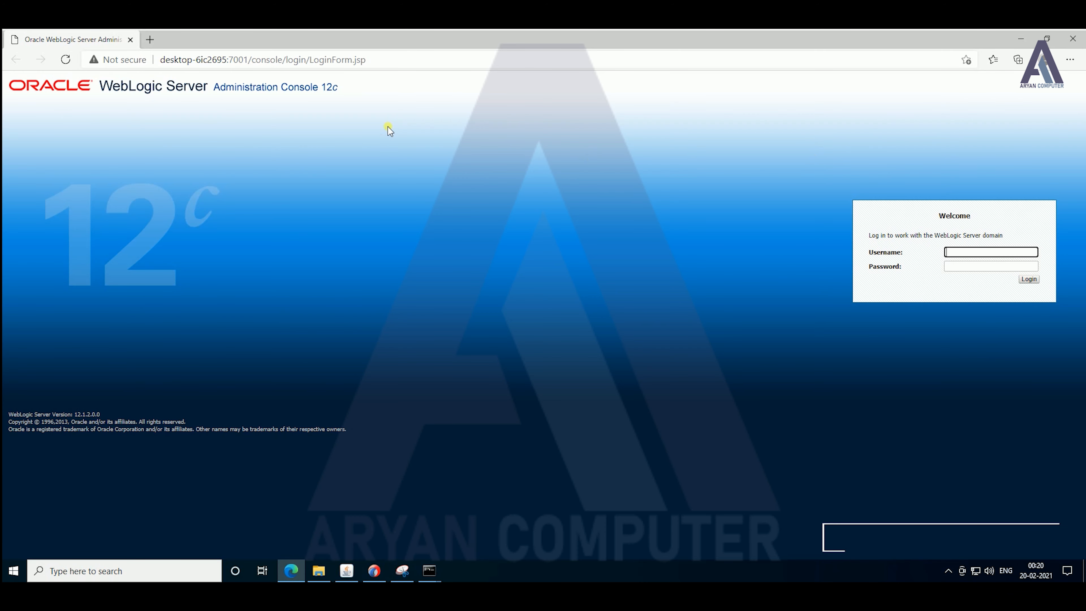
Step: Review the captured Administration Server settings in the Snipping Tool, and return to the console login form's username
left_click_drag(19, 83, 339, 97)
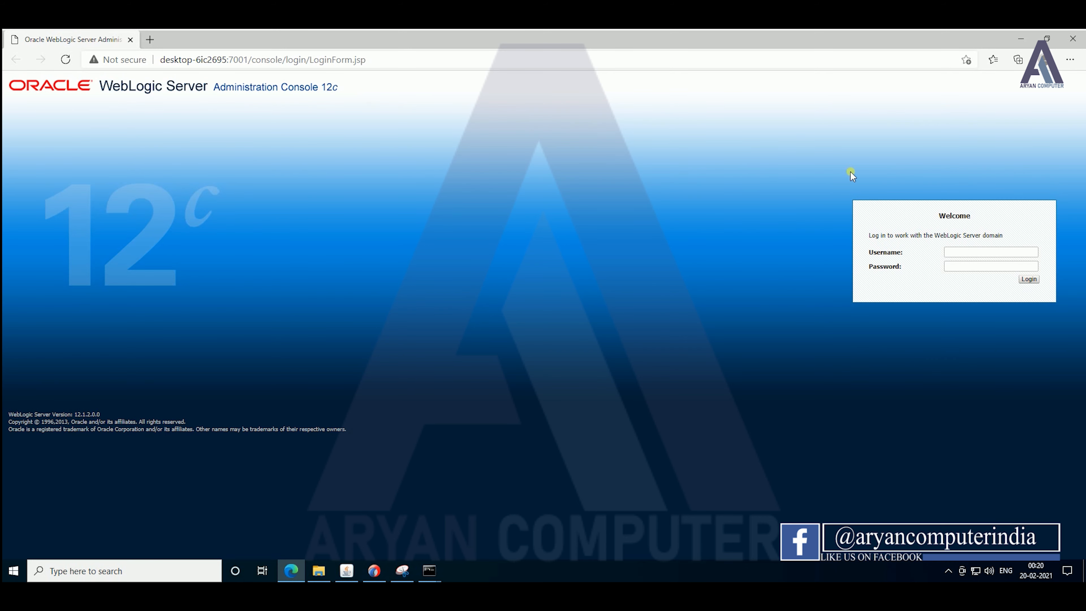
left_click(958, 251)
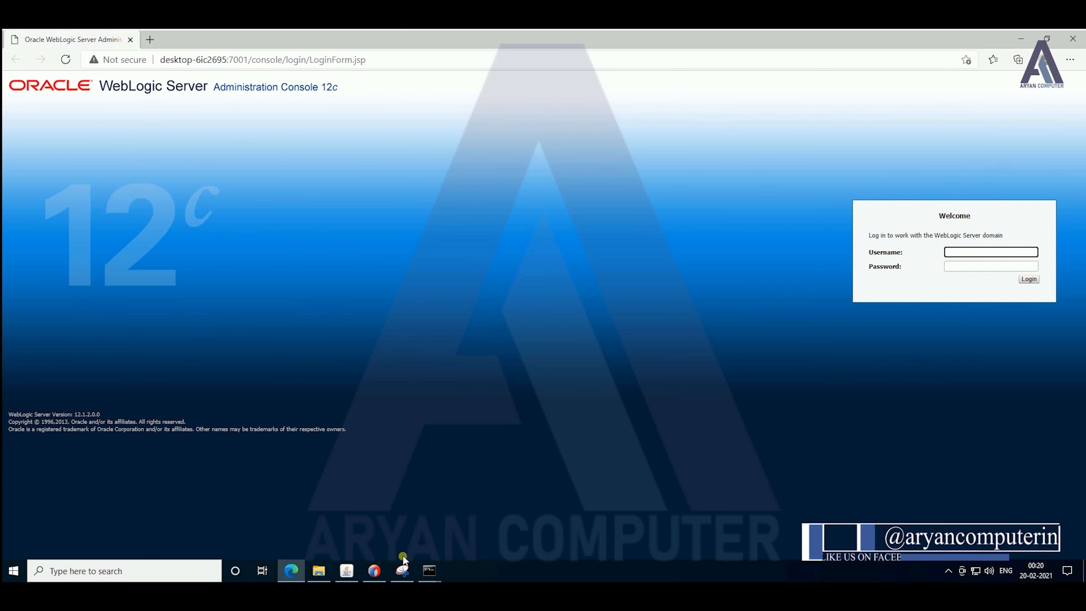
left_click(401, 569)
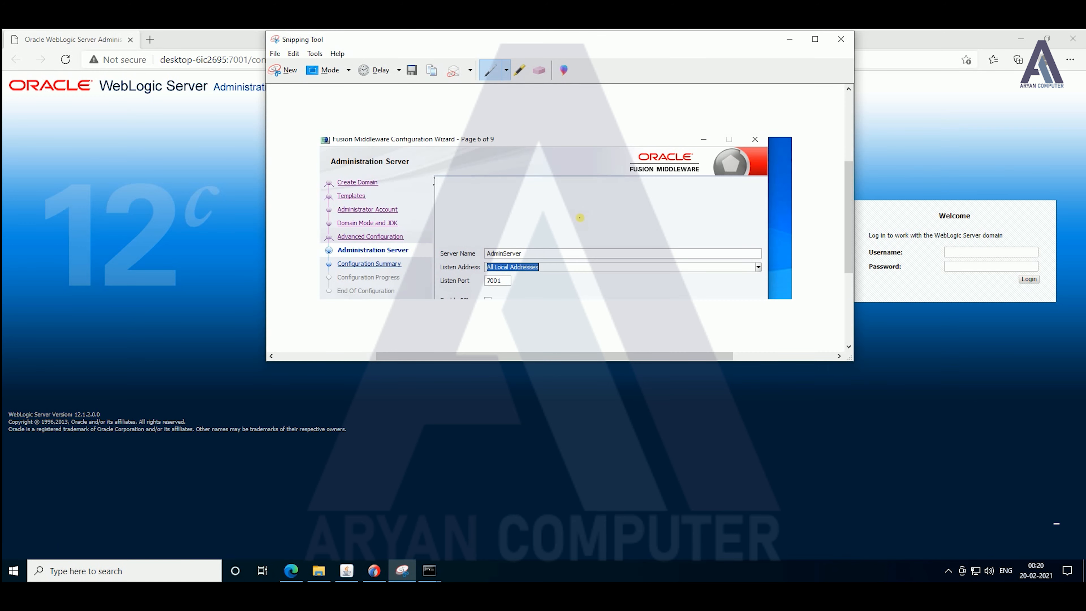
left_click(982, 255)
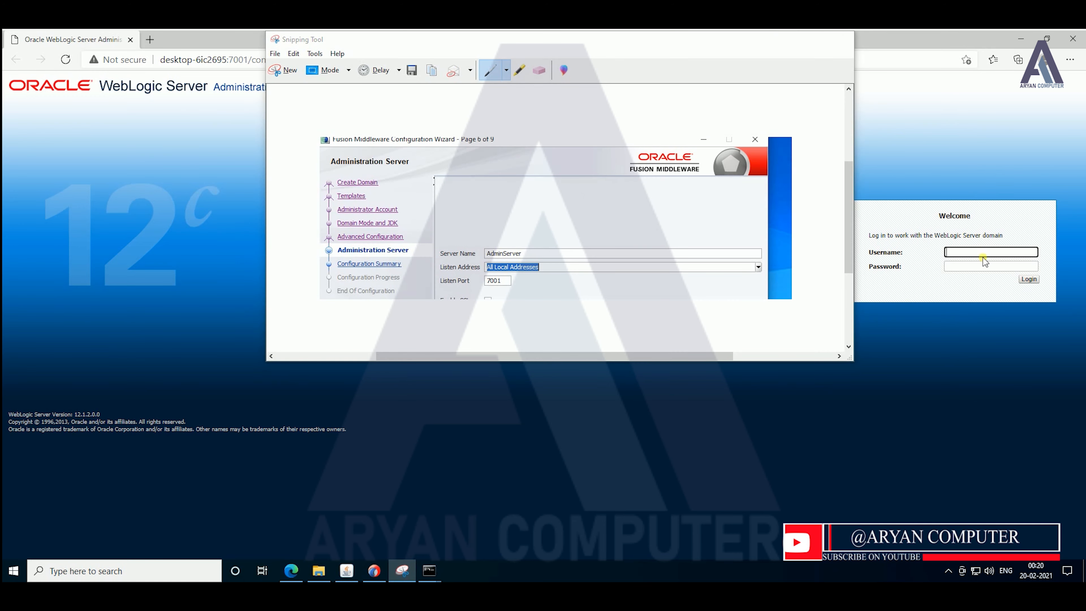
left_click(974, 248)
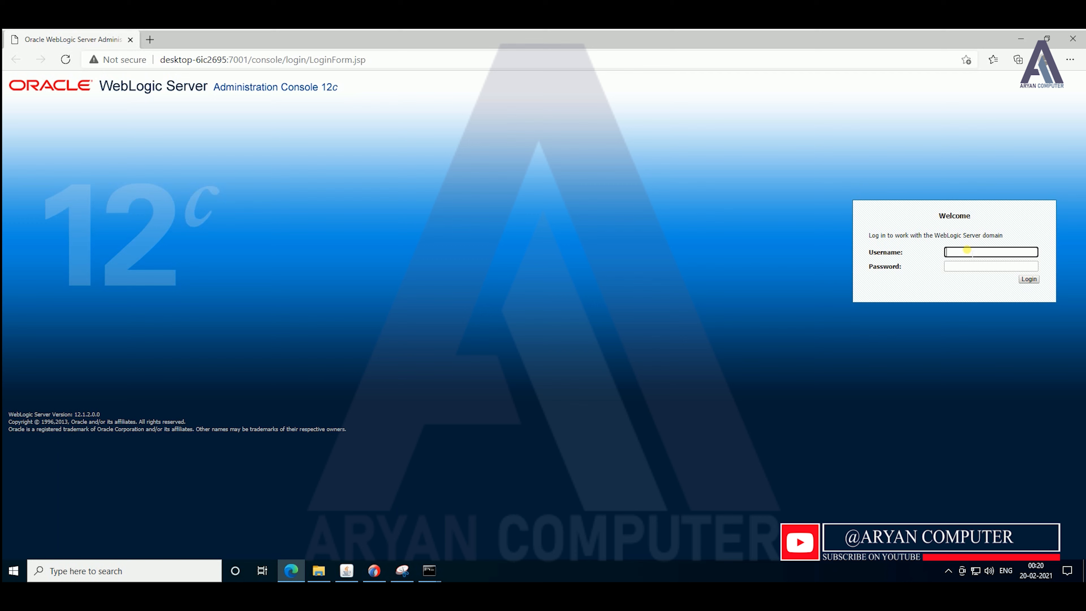
Step: Enter weblogic as the username in the WebLogic console login form
type("m")
key("BackSpace")
type("w")
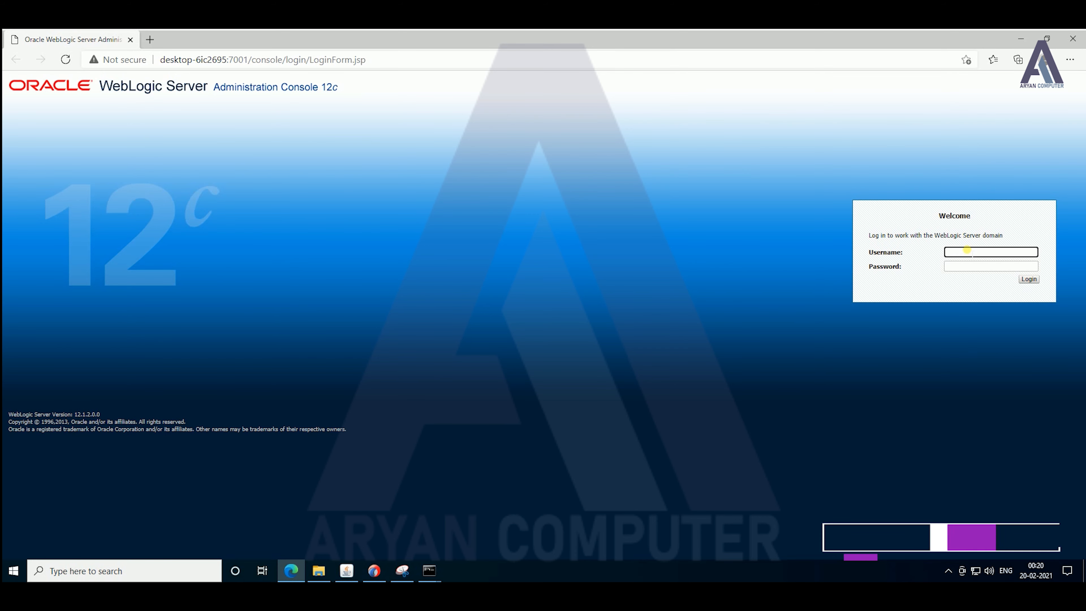
type("eb")
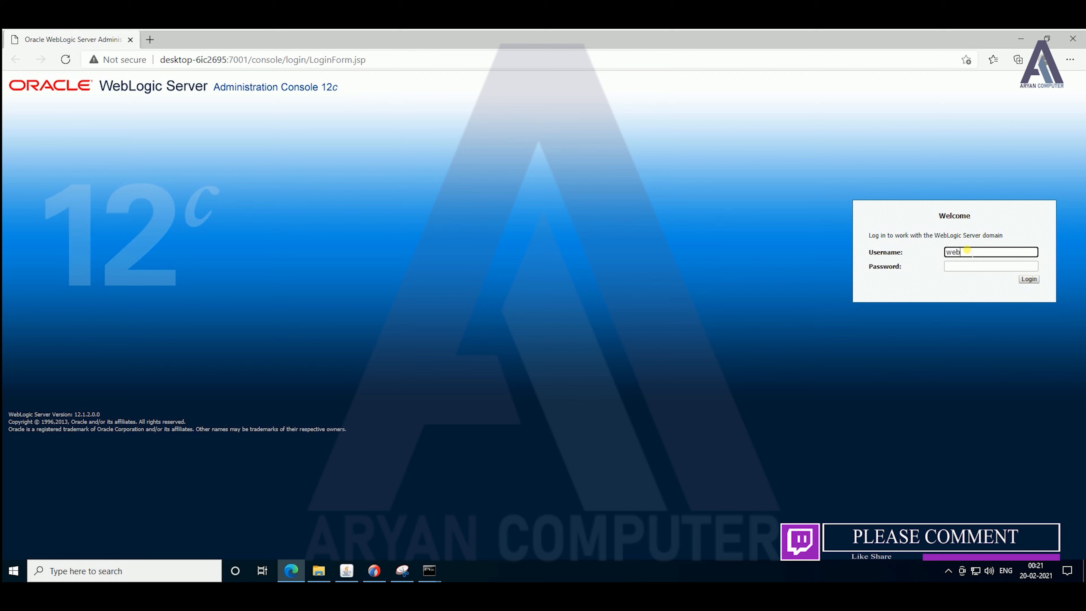
type("logiv")
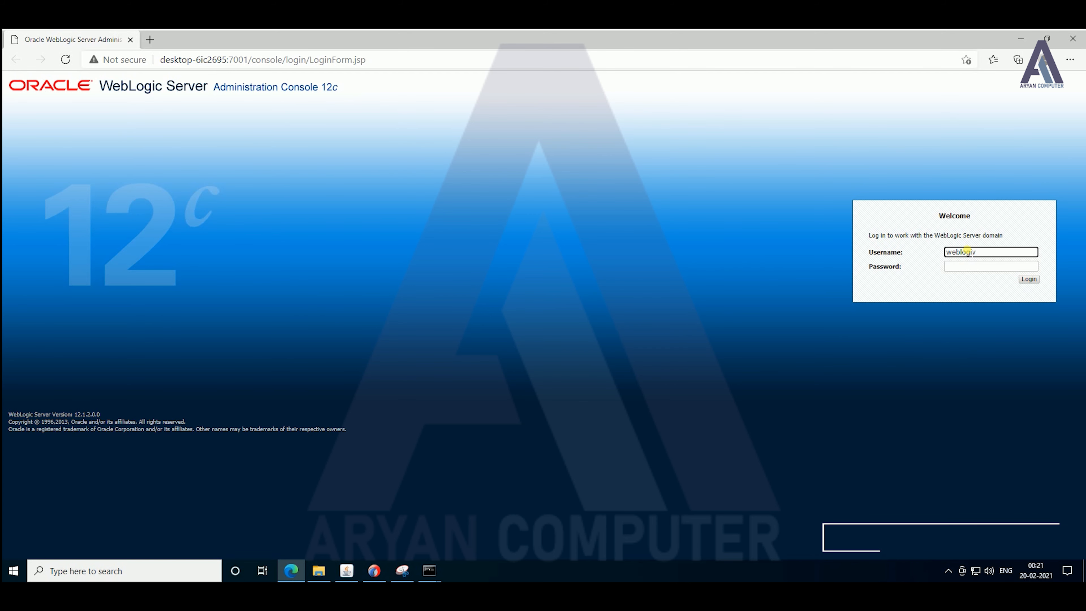
key("BackSpace")
type("c")
Step: Enter the account password, log in to the administration console, and decline saving the password in the browser
left_click(957, 265)
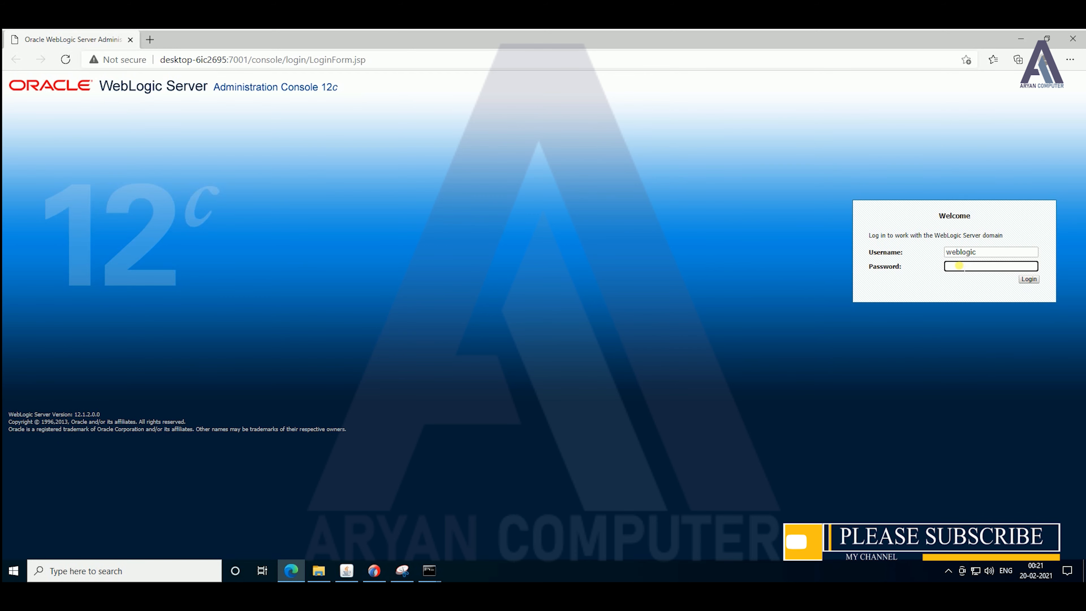
type("••")
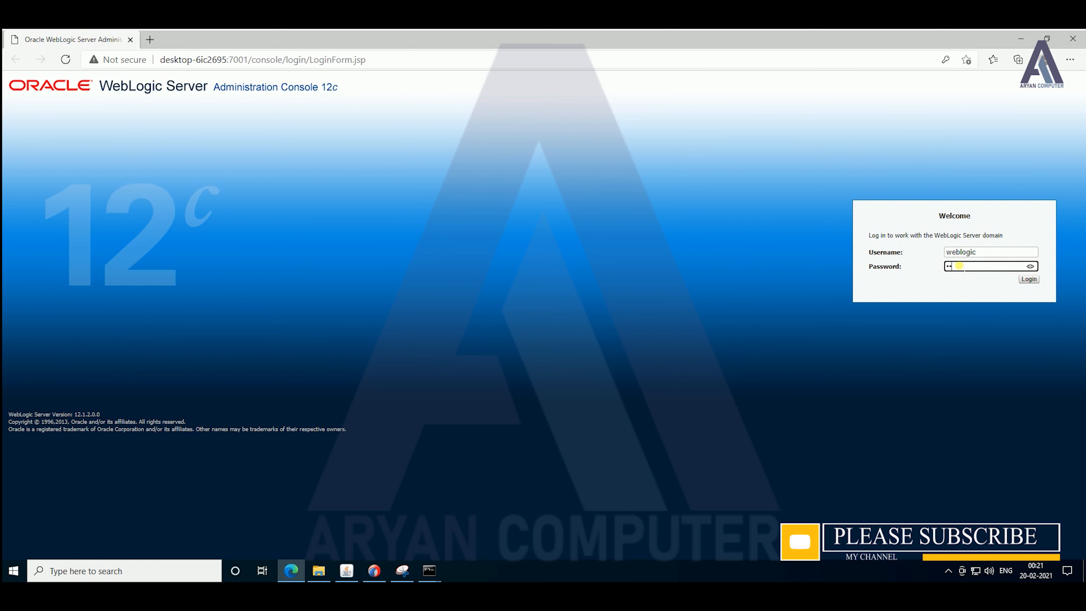
type("••••")
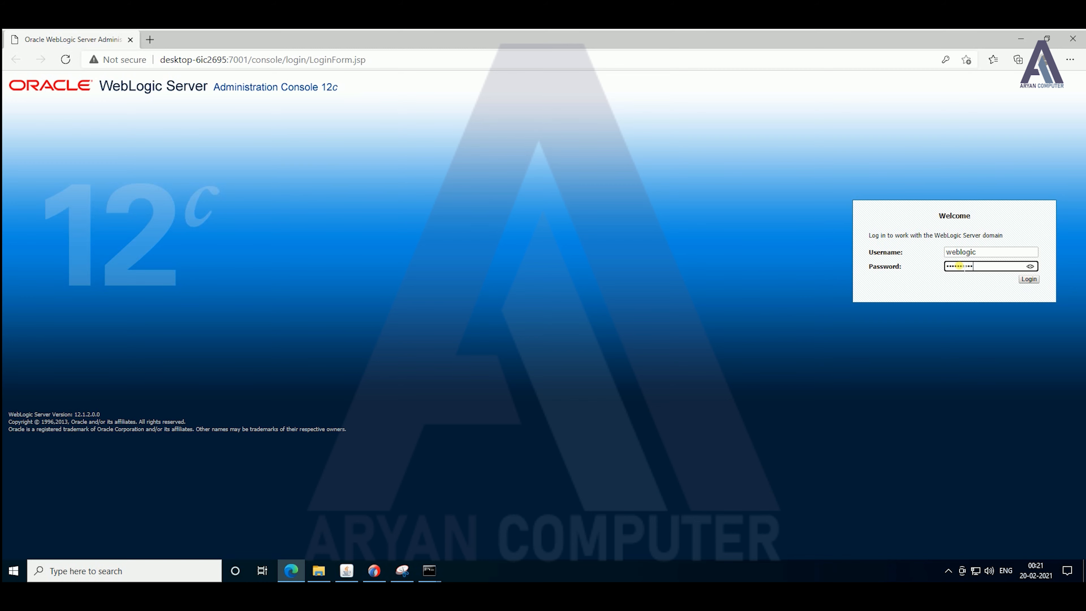
left_click(1031, 280)
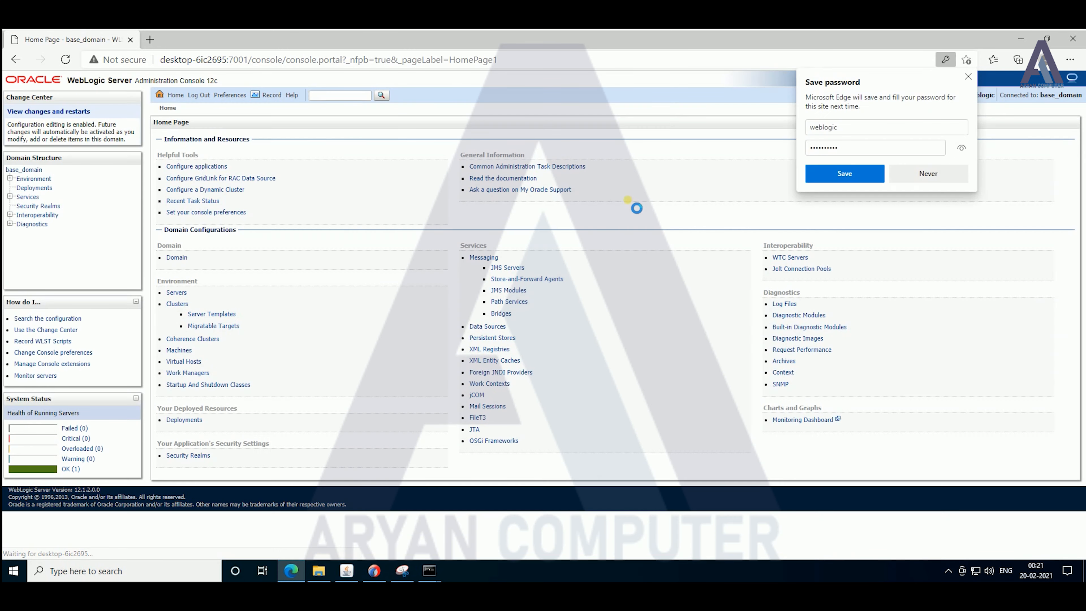
left_click(921, 181)
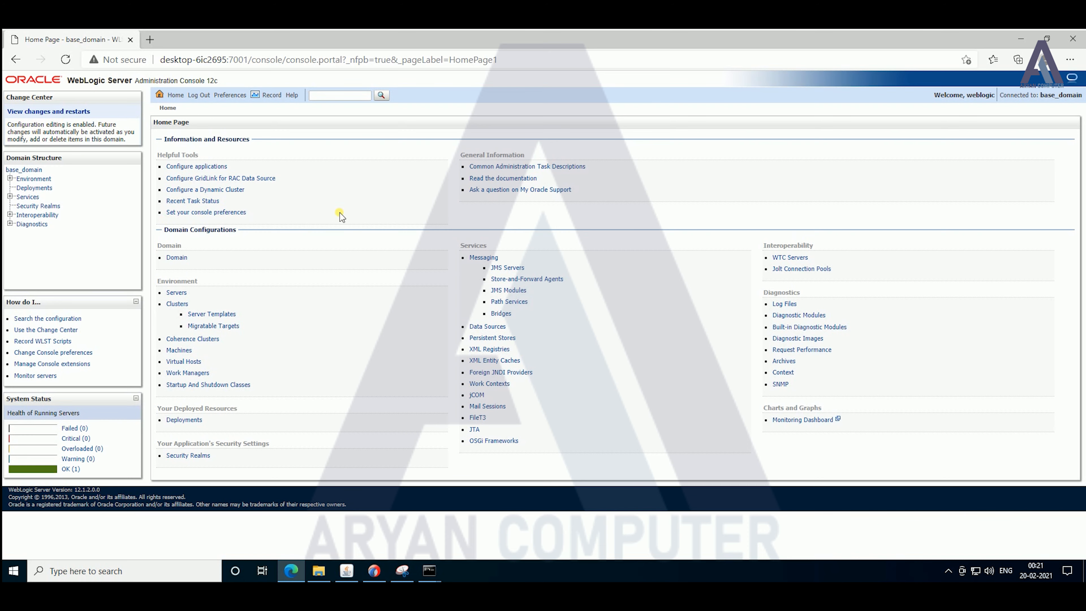
Step: Expand Environment in the domain structure and view the Environment, Servers, Virtual Hosts and Machines summaries
left_click(10, 179)
left_click(45, 179)
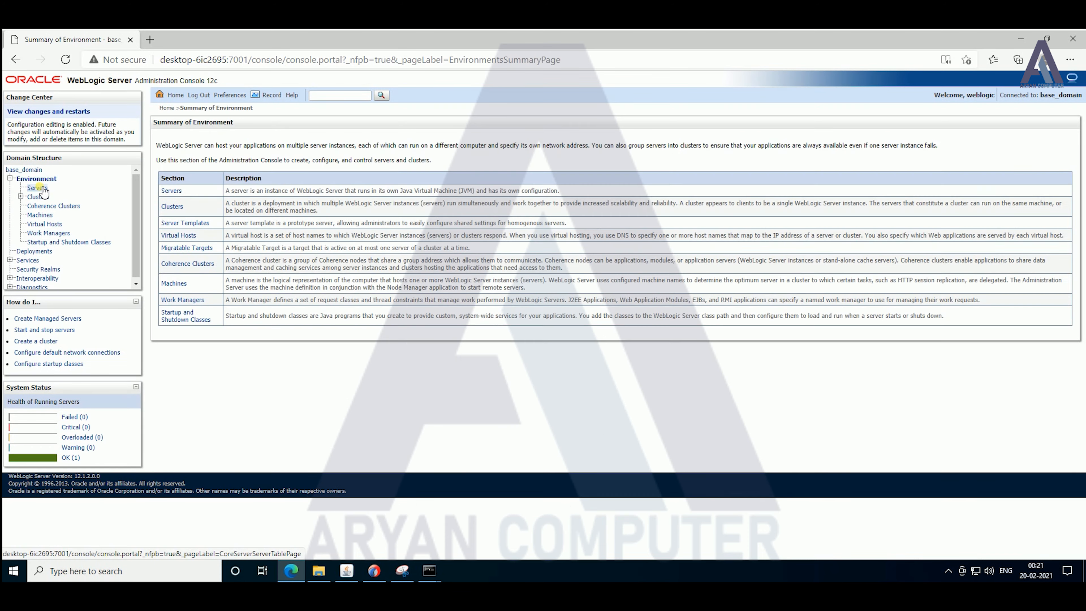
left_click(32, 188)
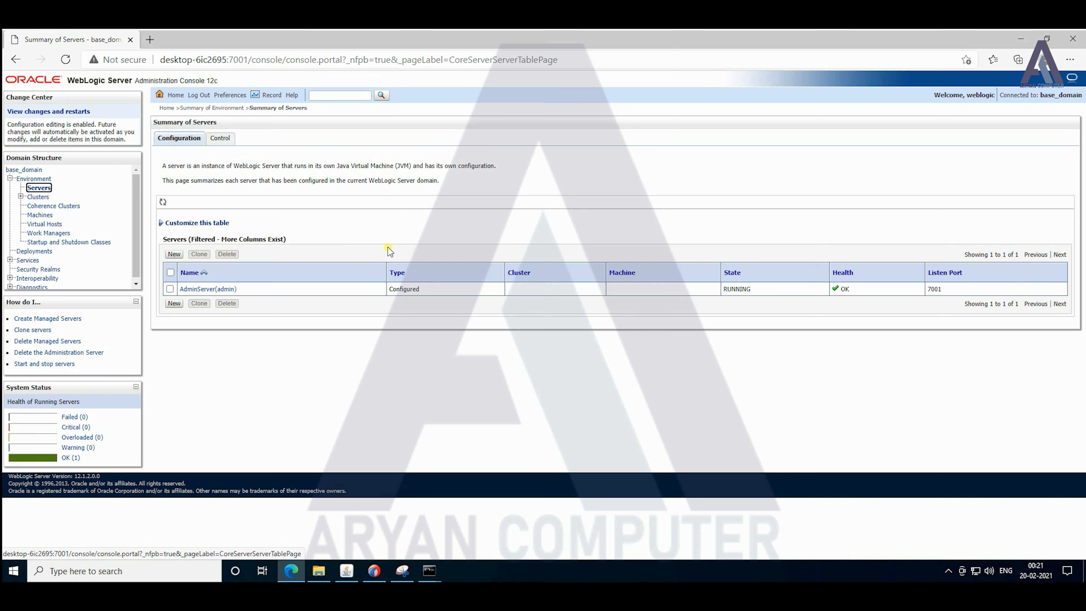
left_click(53, 226)
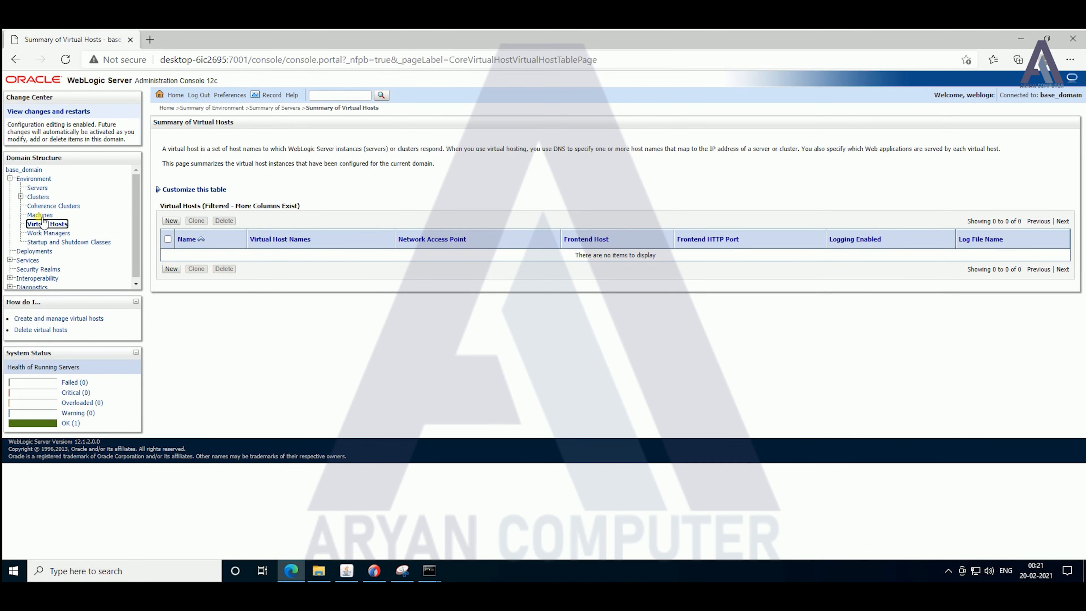
left_click(41, 215)
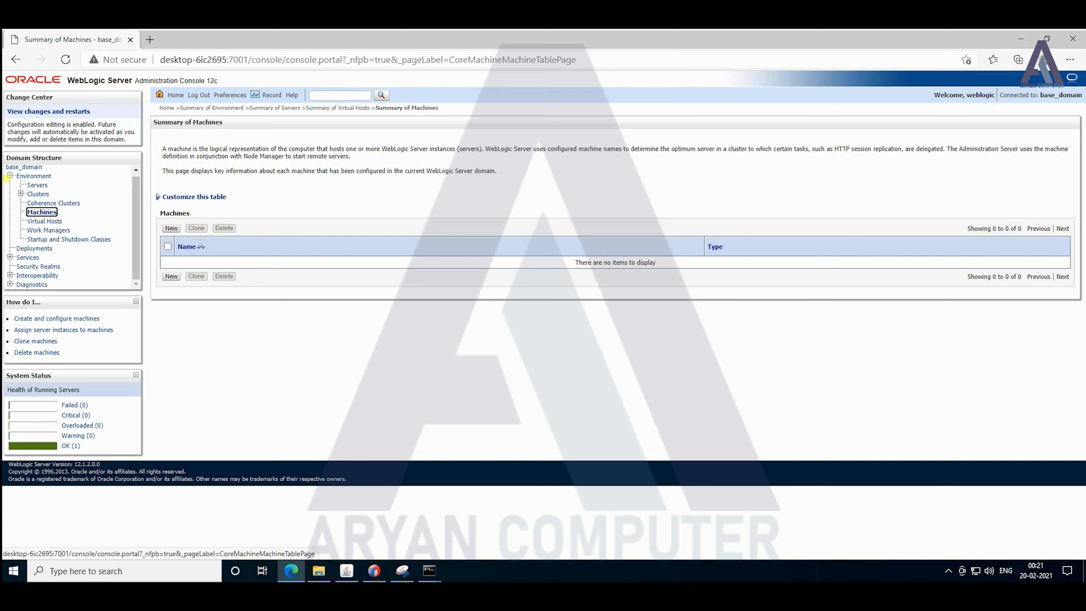
Step: Collapse the Environment branch, and expand Diagnostics to view its entries before collapsing it again
left_click(11, 176)
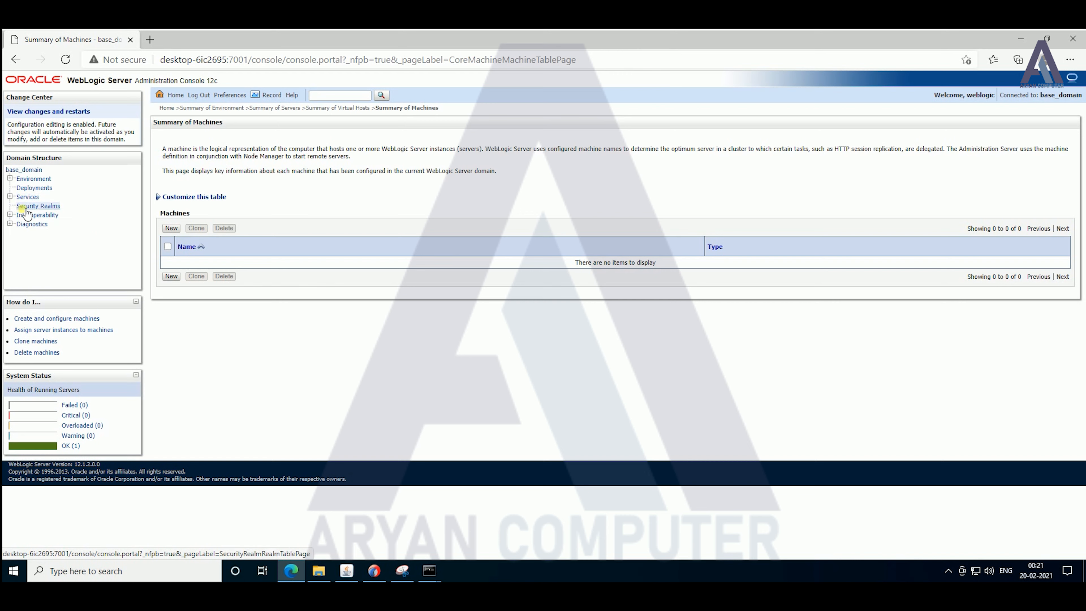
left_click(10, 223)
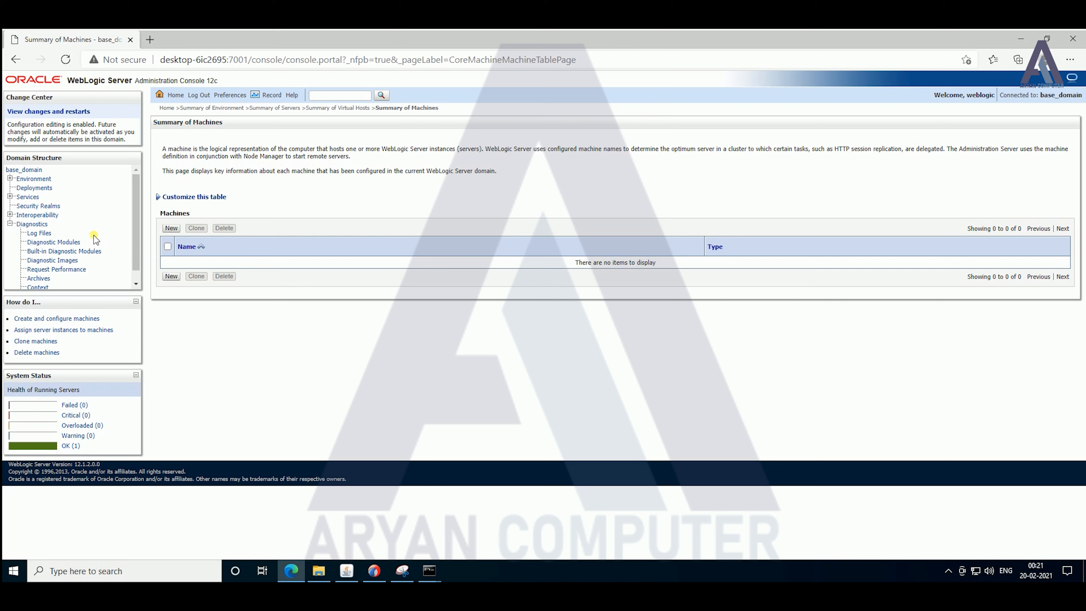
left_click(10, 223)
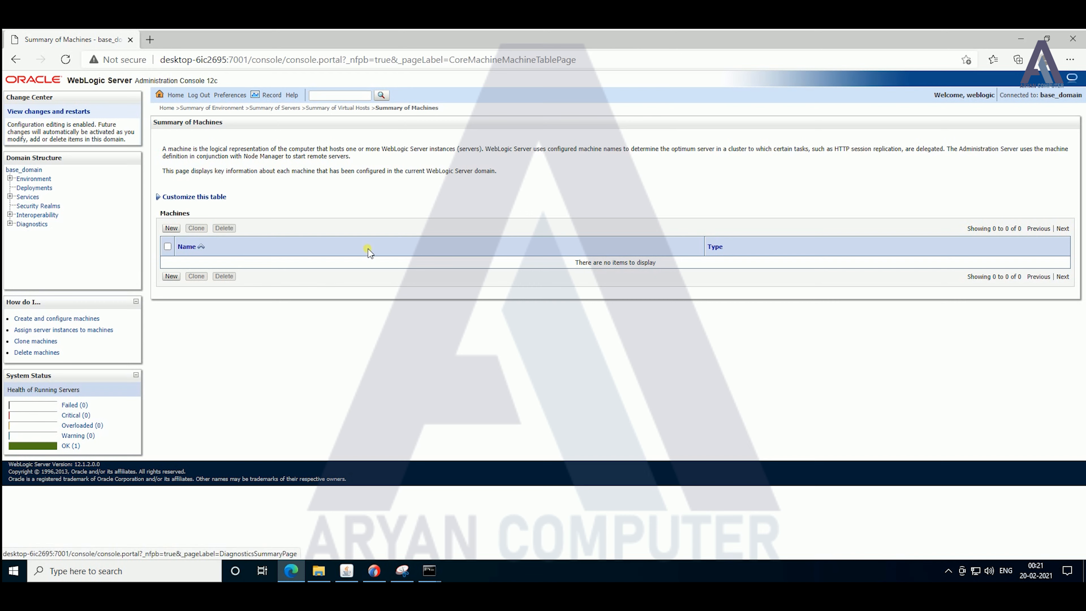